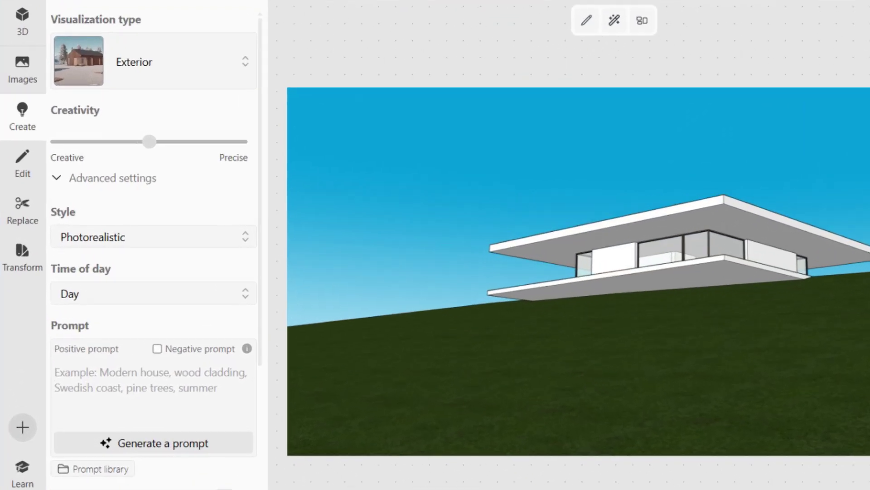
- Set Creativity to 4 and raise Geometric freedom slightly in the advanced settings
{"action": "mouse_move", "coordinate": [133, 175]}
{"action": "left_click_drag", "start_coordinate": [150, 142], "coordinate": [195, 143]}
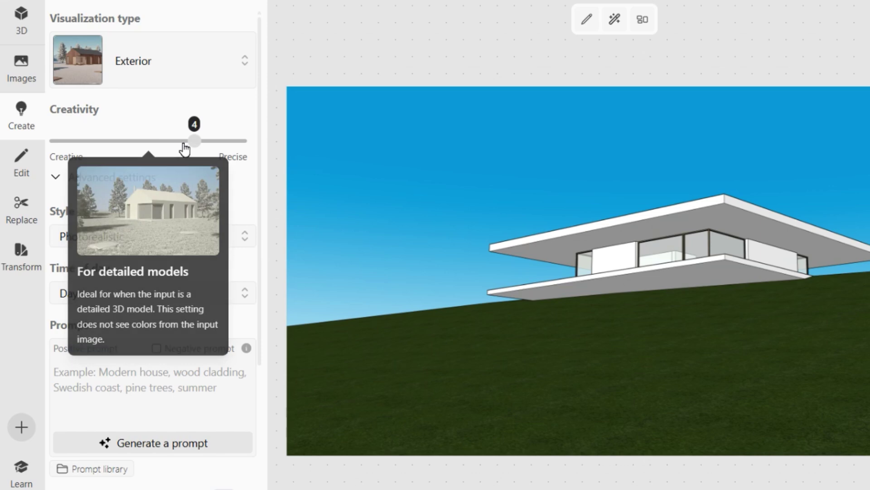
{"action": "left_click", "coordinate": [131, 187]}
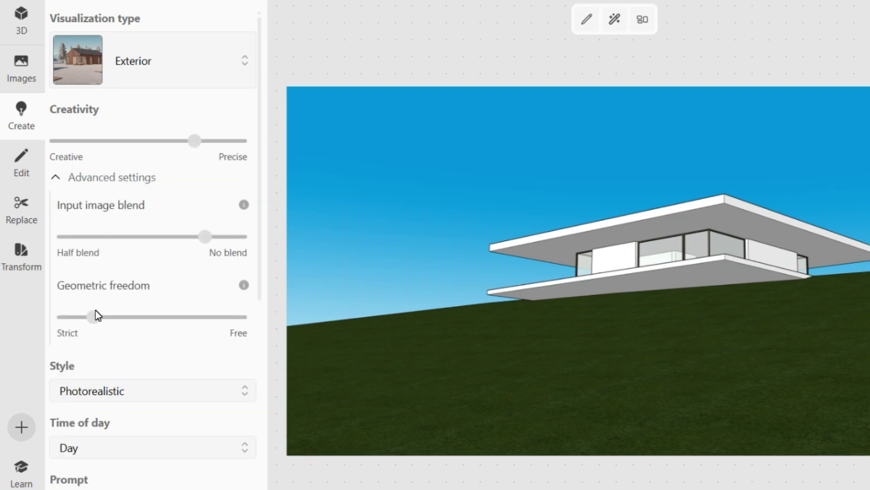
{"action": "left_click_drag", "start_coordinate": [97, 314], "coordinate": [111, 317]}
- Review the guidelines and recommended prompt structure in the Learn Prompting help article
{"action": "scroll", "coordinate": [197, 283], "scroll_direction": "down", "scroll_amount": 5}
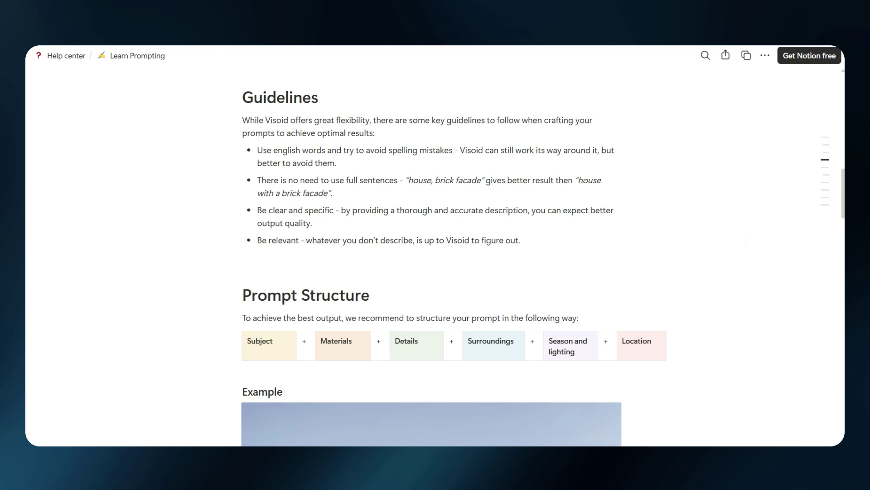
{"action": "scroll", "coordinate": [746, 240], "scroll_direction": "down", "scroll_amount": 5}
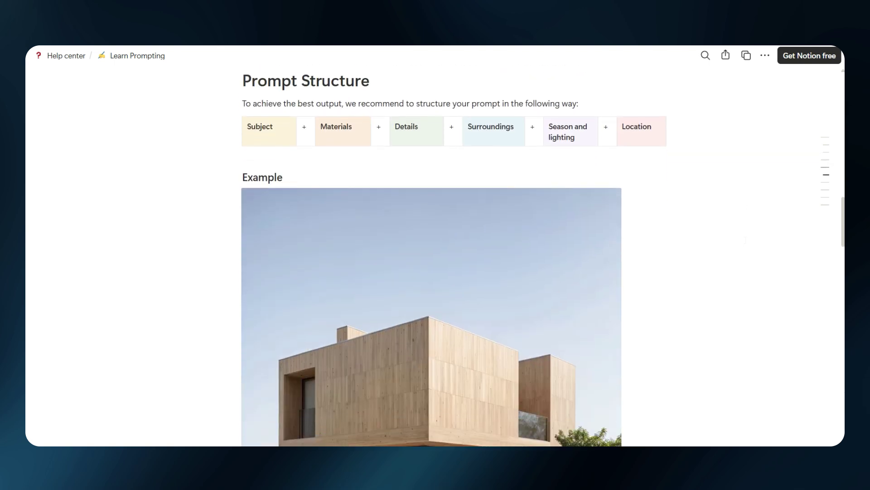
{"action": "scroll", "coordinate": [746, 240], "scroll_direction": "down", "scroll_amount": 4}
{"action": "scroll", "coordinate": [746, 240], "scroll_direction": "down", "scroll_amount": 2}
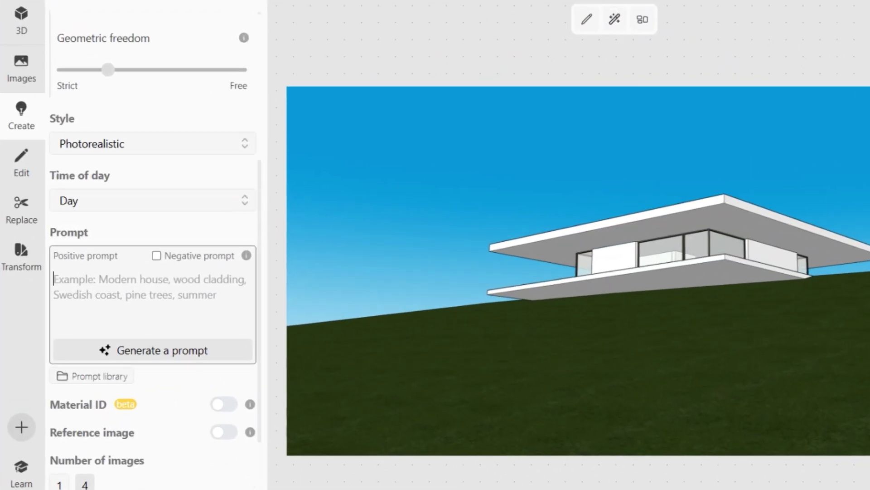
- Describe in the prompt a modern minimalist house with white concrete walls, expansive glass windows, flat roof, large cantilevered overhangs and tea plantation rows on a lush hillside
{"action": "type", "text": "architectural photography of a modern house, minimalist architecture"}
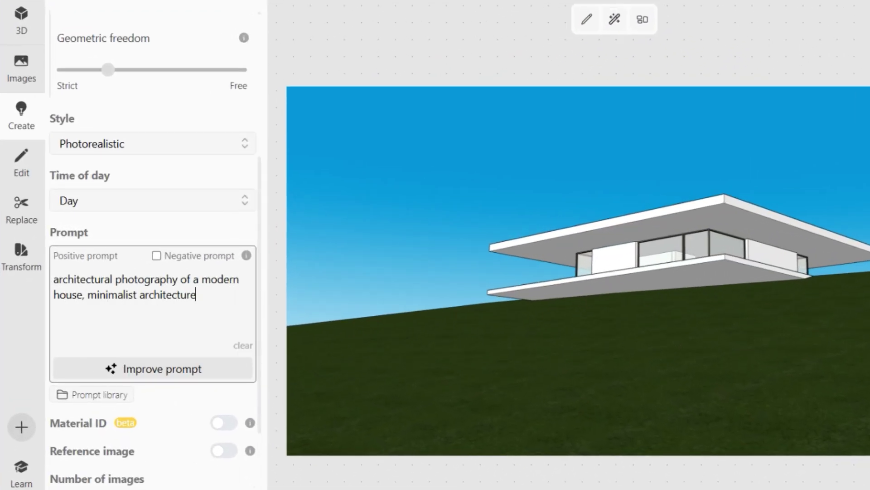
{"action": "type", "text": ", white concrete walls, expansive glass windows, flat roof, large cantilevered o"}
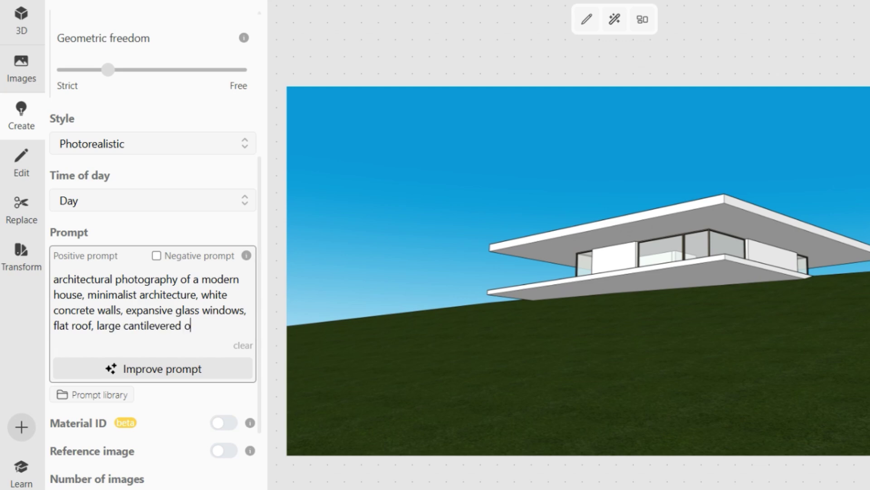
{"action": "type", "text": "verhangs, clean lines, lush green hillside, tea plantation rows covering t"}
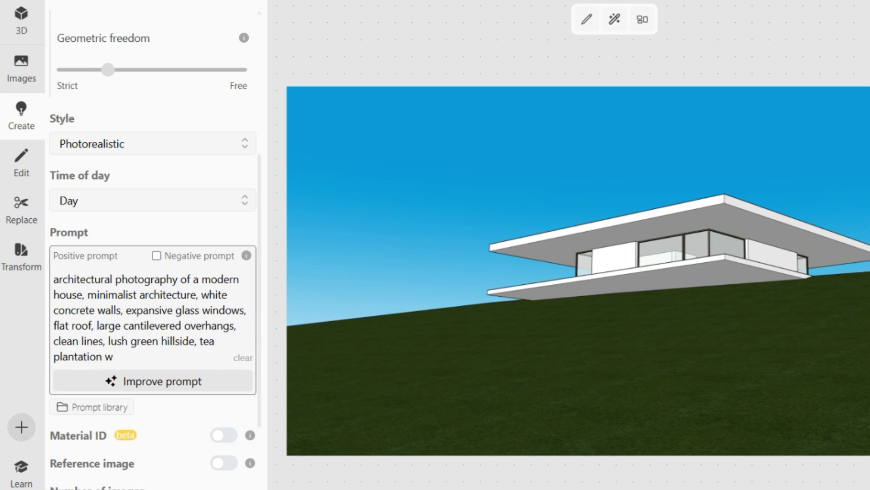
- Add steep slope, overcast sky with dramatic clouds, upward cinematic perspective, natural lighting and photorealistic photography style to the prompt, and generate the images
{"action": "type", "text": "he steep slope, overcast sky with dramatic clouds, "}
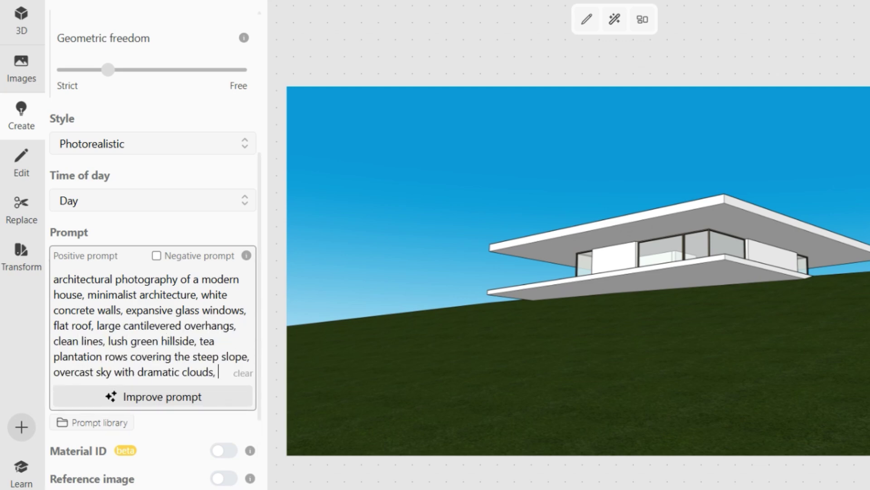
{"action": "type", "text": "cinematic perspective from below looking upward, natural lighting, high detail, pho"}
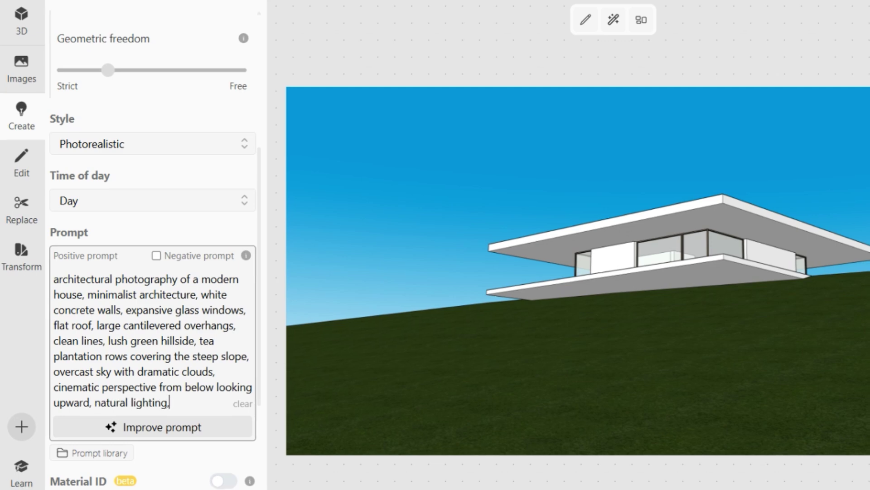
{"action": "type", "text": "torealistic architecture and landscape photography style"}
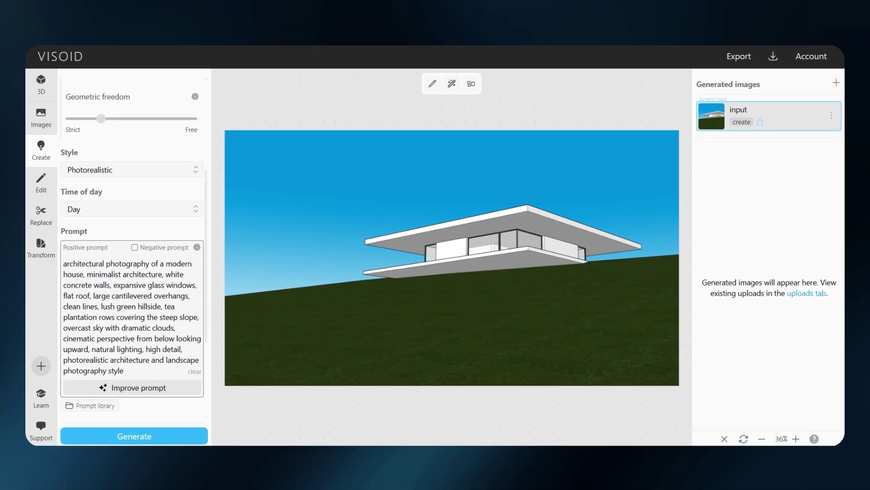
{"action": "left_click", "coordinate": [168, 434]}
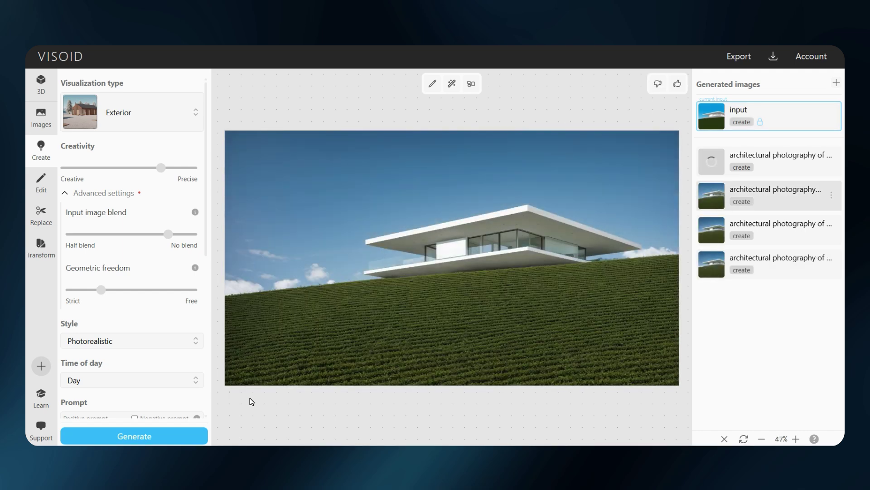
- Take the lowest architectural render in the list as input and outline a mask around the entire hillside below the house
{"action": "left_click", "coordinate": [797, 262]}
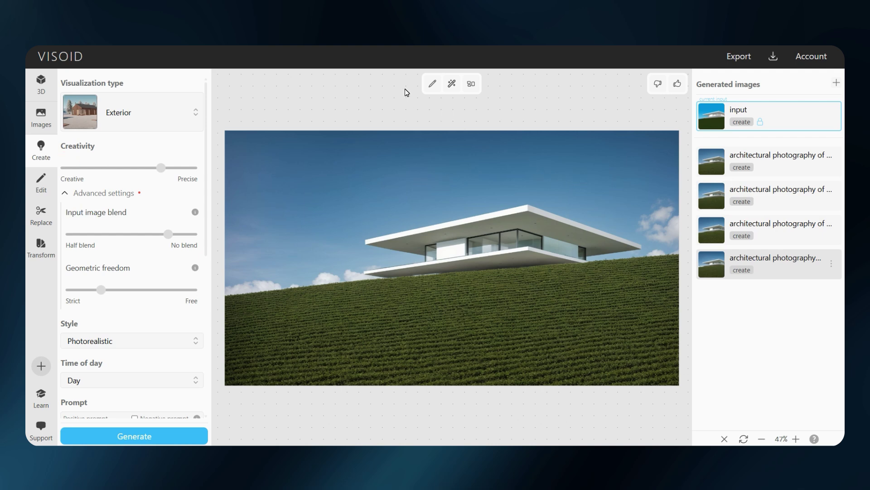
{"action": "left_click", "coordinate": [432, 84]}
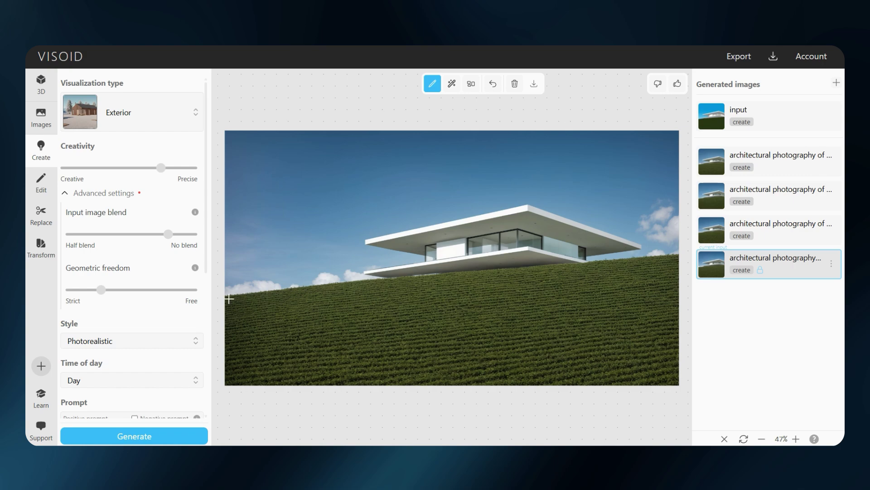
{"action": "left_click", "coordinate": [391, 276]}
{"action": "left_click", "coordinate": [530, 263]}
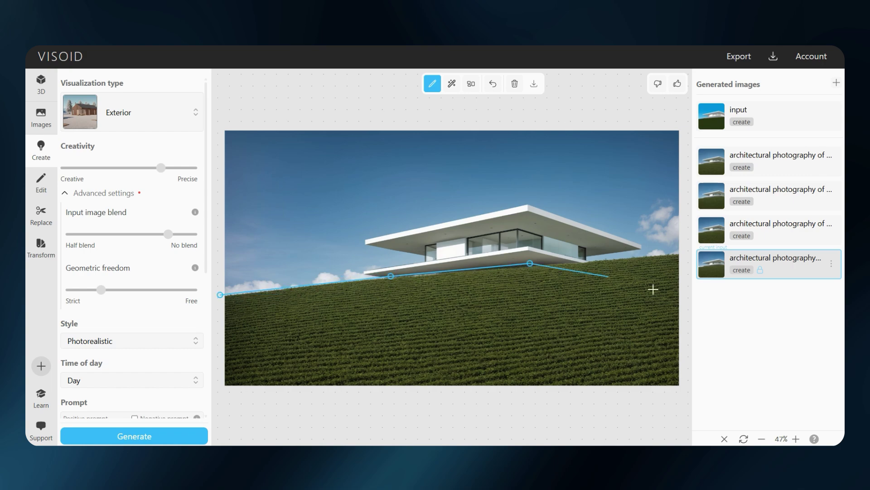
{"action": "left_click", "coordinate": [684, 251]}
{"action": "left_click", "coordinate": [683, 391]}
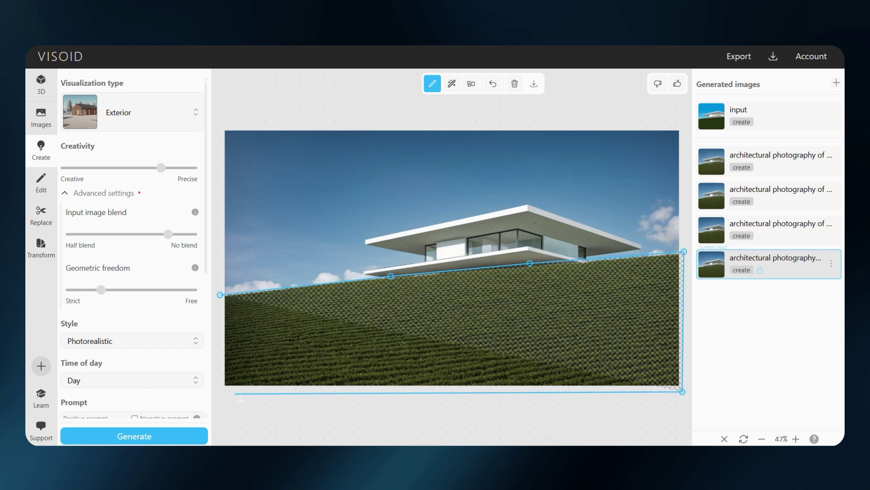
{"action": "left_click", "coordinate": [219, 389]}
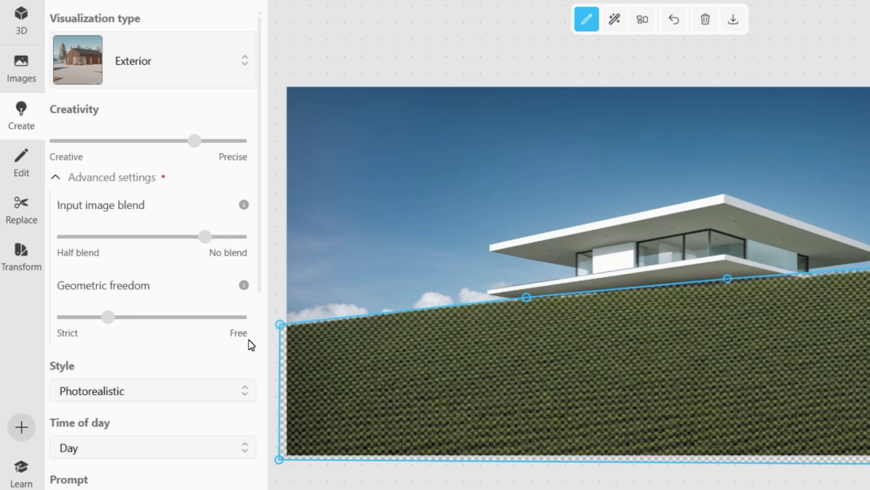
- Raise Geometric freedom and Input image blend, and replace the prompt with "lush green hillside, tea plantation rows covering the steep slope"
{"action": "left_click_drag", "start_coordinate": [108, 318], "coordinate": [181, 320]}
{"action": "left_click_drag", "start_coordinate": [205, 236], "coordinate": [232, 247]}
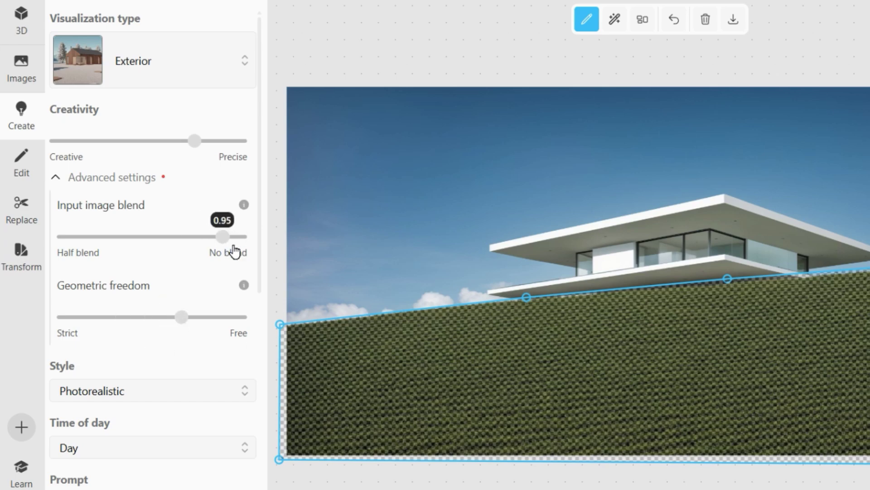
{"action": "scroll", "coordinate": [235, 251], "scroll_direction": "down", "scroll_amount": 5}
{"action": "left_click", "coordinate": [145, 279]}
{"action": "type", "text": "lush green hillside, tea plantation rows "}
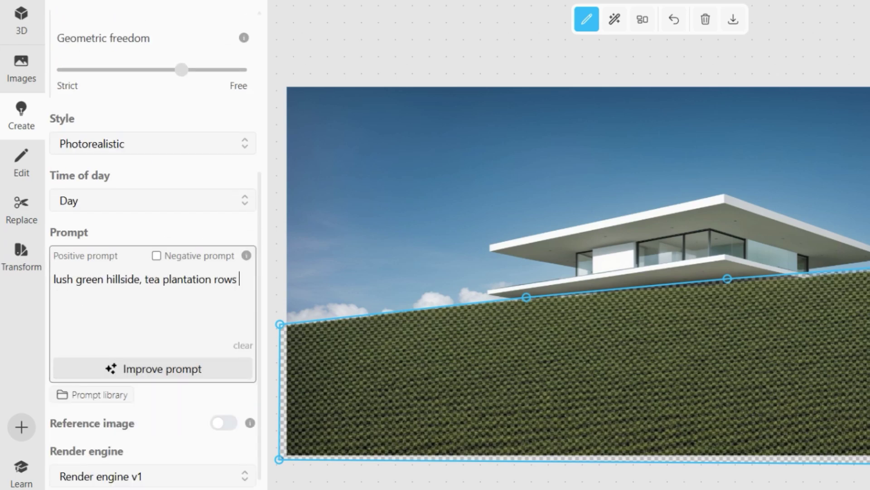
{"action": "type", "text": "covering the steep slope"}
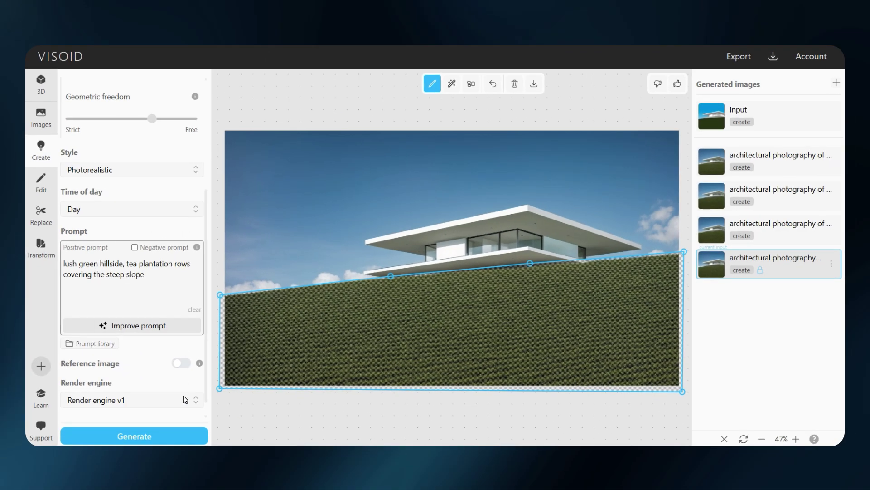
- Switch the render engine to Render engine v2 and generate several variations of the masked hillside
{"action": "left_click", "coordinate": [185, 399]}
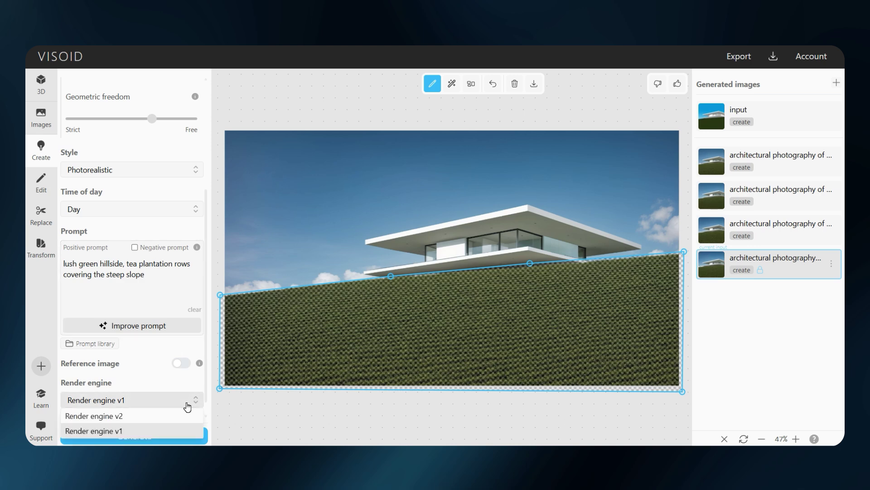
{"action": "left_click", "coordinate": [136, 416]}
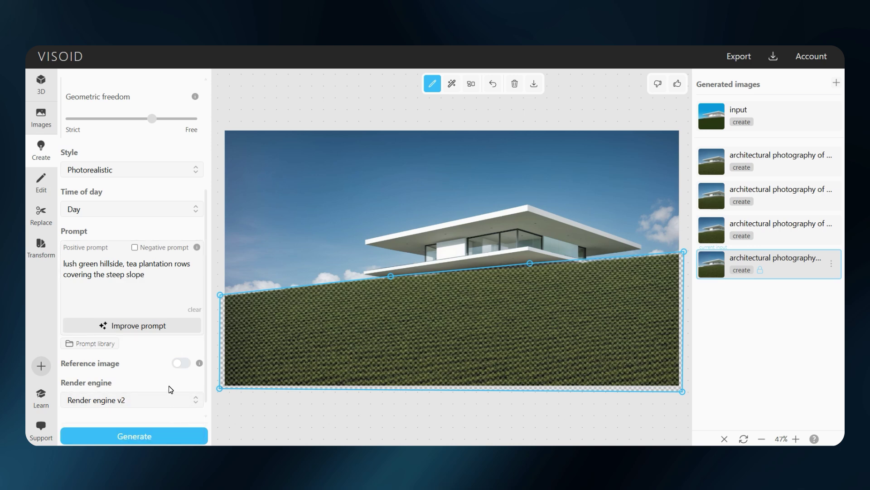
{"action": "left_click", "coordinate": [175, 436]}
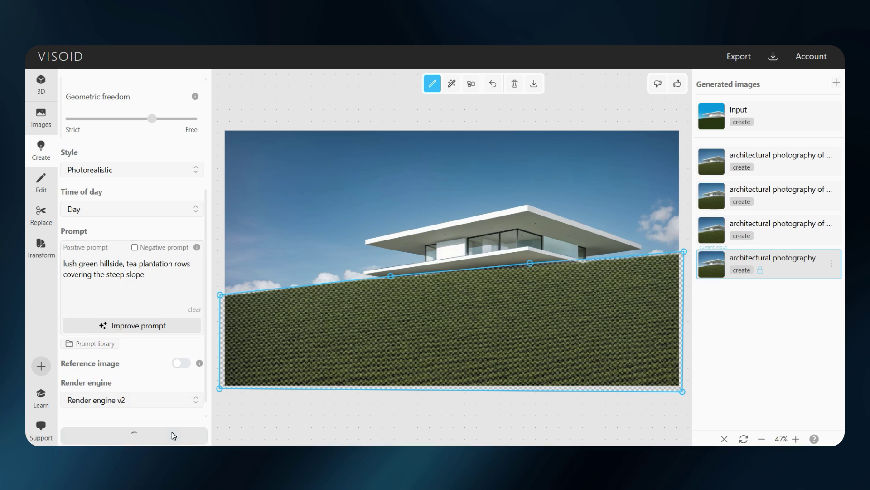
{"action": "left_click", "coordinate": [155, 436]}
{"action": "left_click", "coordinate": [156, 434]}
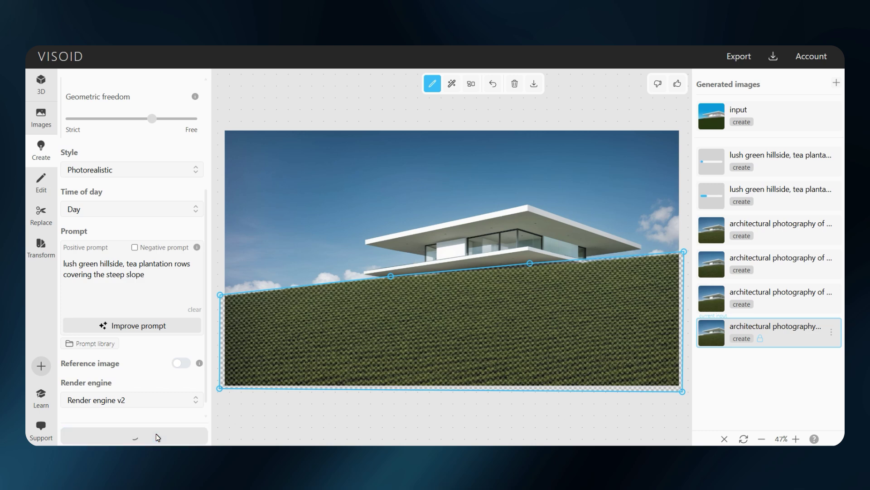
{"action": "scroll", "coordinate": [181, 254], "scroll_direction": "up", "scroll_amount": 2}
{"action": "left_click", "coordinate": [174, 431]}
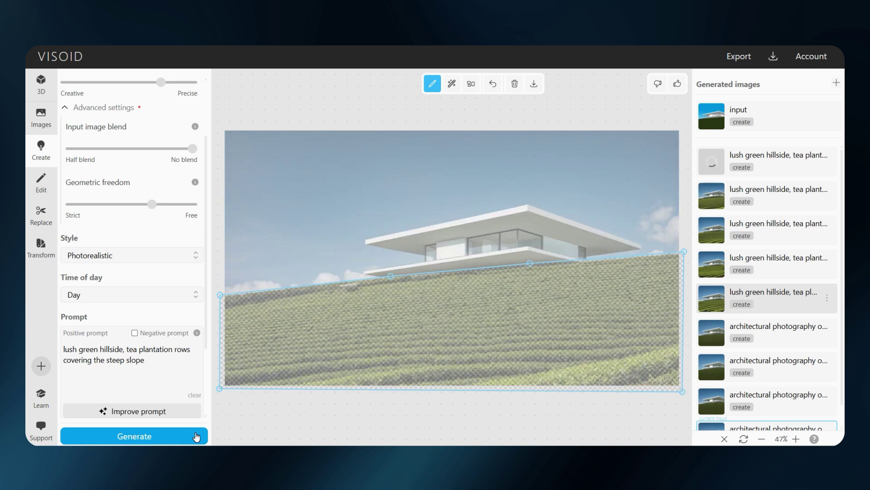
- On the second lush green hillside render, start a sky mask by tracing the outer edges of the house's roof and floor slab
{"action": "left_click", "coordinate": [682, 253]}
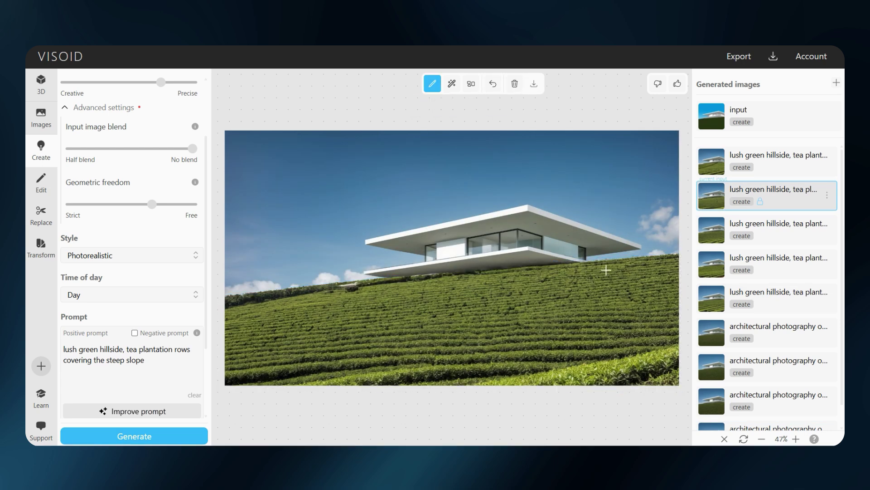
{"action": "left_click", "coordinate": [588, 262]}
{"action": "left_click", "coordinate": [585, 257]}
{"action": "left_click", "coordinate": [641, 248]}
{"action": "left_click", "coordinate": [641, 246]}
{"action": "left_click", "coordinate": [527, 204]}
{"action": "left_click", "coordinate": [365, 241]}
{"action": "left_click", "coordinate": [365, 243]}
{"action": "left_click", "coordinate": [425, 259]}
{"action": "left_click", "coordinate": [363, 272]}
- Close the mask along the hillside horizon and around the outer edges of the sky
{"action": "left_click", "coordinate": [384, 277]}
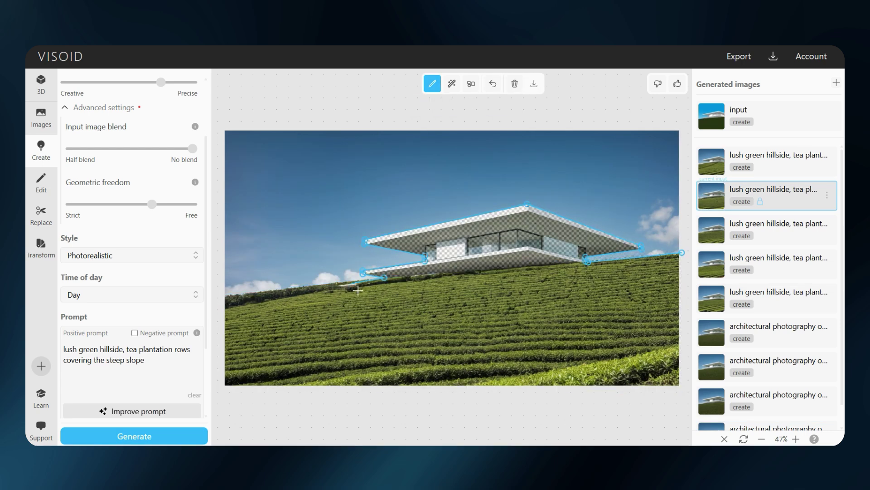
{"action": "left_click", "coordinate": [350, 280]}
{"action": "left_click", "coordinate": [270, 291]}
{"action": "left_click", "coordinate": [221, 297]}
{"action": "left_click", "coordinate": [220, 124]}
{"action": "left_click", "coordinate": [682, 128]}
{"action": "left_click", "coordinate": [682, 253]}
- Replace the prompt with "slightly overcast sky with clouds, bright white sky,"
{"action": "triple_click", "coordinate": [103, 354]}
{"action": "type", "text": "slightly overcast sky with clouds, bright white sky,"}
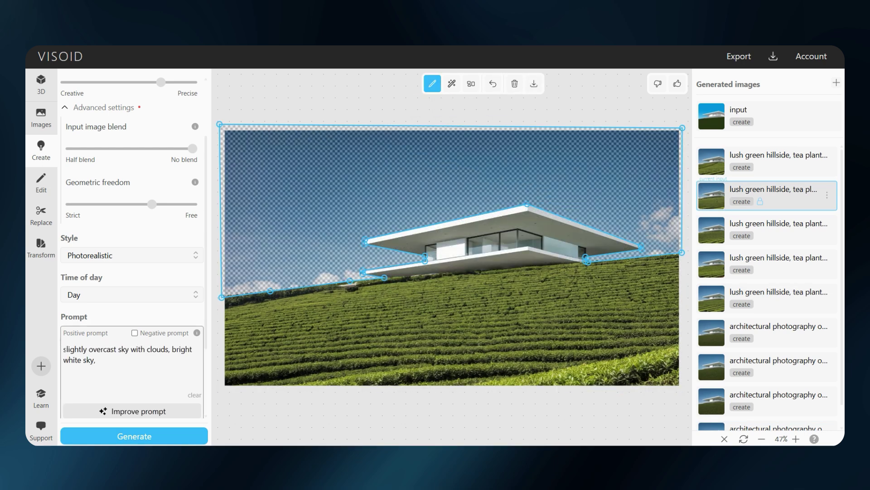
- Undo the mask's last points and retrace its lower boundary slightly below the ridge, enclosing the distant horizon and the whole sky
{"action": "left_click", "coordinate": [493, 84]}
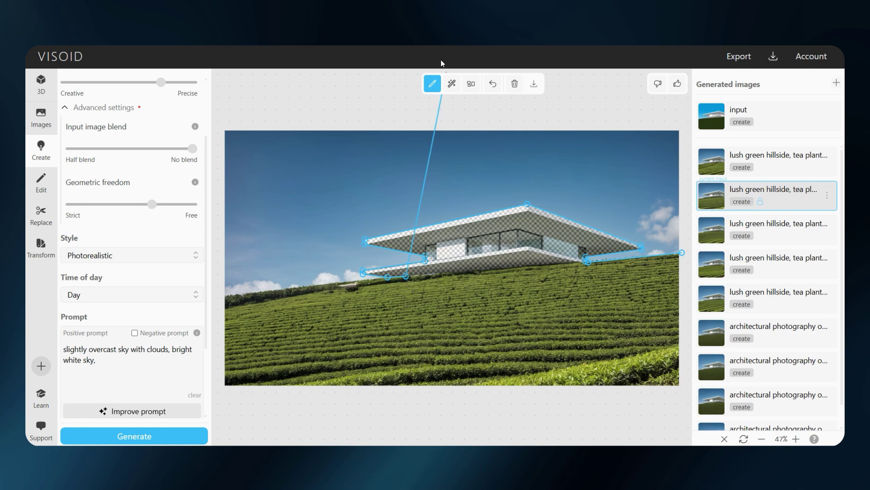
{"action": "left_click", "coordinate": [387, 277]}
{"action": "left_click", "coordinate": [384, 285]}
{"action": "left_click", "coordinate": [324, 291]}
{"action": "left_click", "coordinate": [224, 309]}
{"action": "left_click", "coordinate": [221, 303]}
{"action": "left_click", "coordinate": [218, 123]}
{"action": "left_click", "coordinate": [686, 121]}
- Extend the prompt with "sloping hills in the distance, bright sunlight" and generate variations of the masked sky
{"action": "type", "text": ", bright white sky, sloping hills in the distance, bright sunlight"}
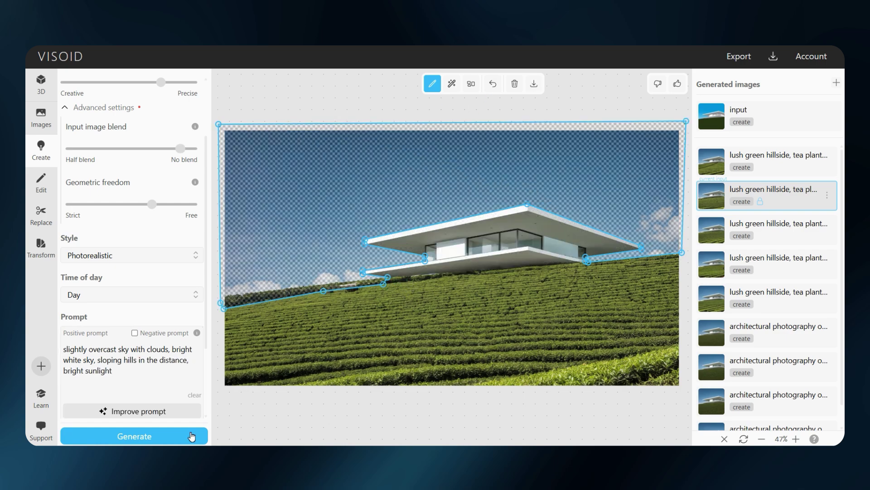
{"action": "left_click", "coordinate": [185, 435]}
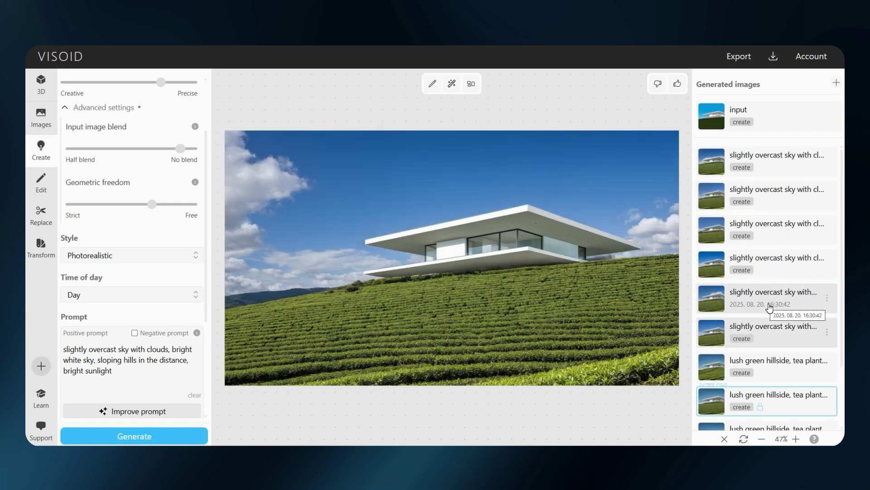
- Take the lowest overcast-sky render as input for Replace, delete the old mask and outline a small patch in the foreground tea rows
{"action": "left_click", "coordinate": [827, 334]}
{"action": "left_click", "coordinate": [810, 303]}
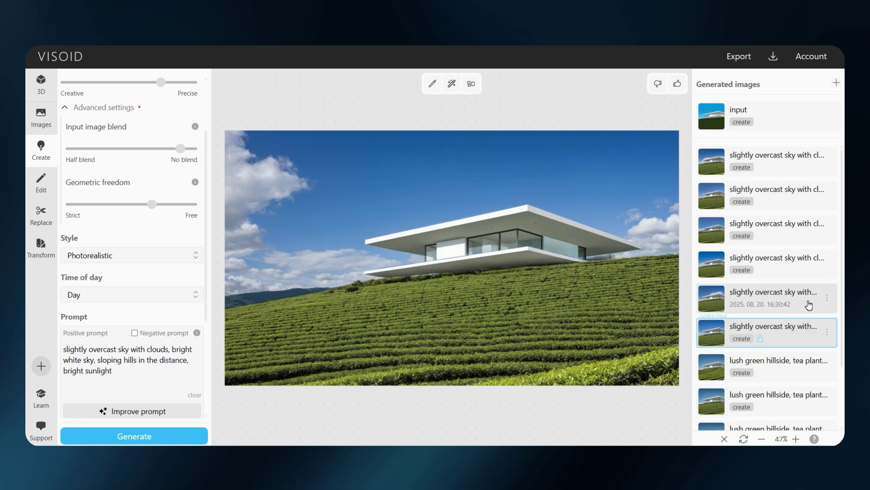
{"action": "left_click", "coordinate": [54, 221]}
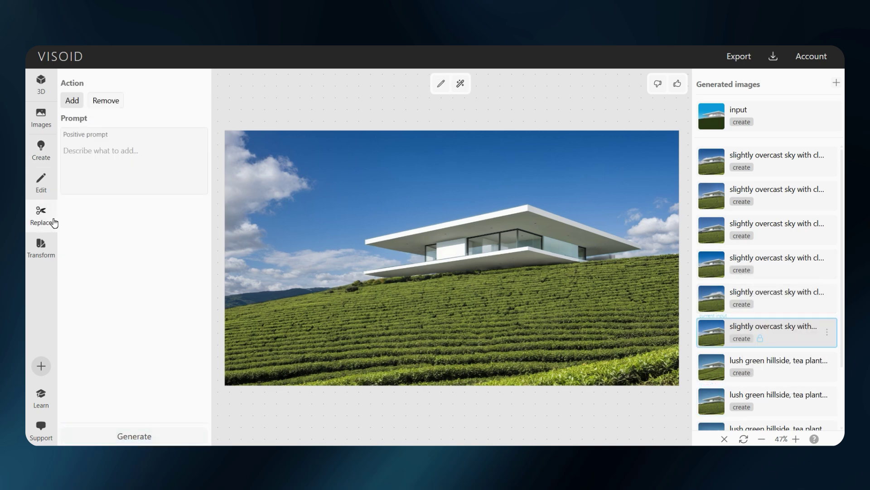
{"action": "left_click", "coordinate": [441, 84]}
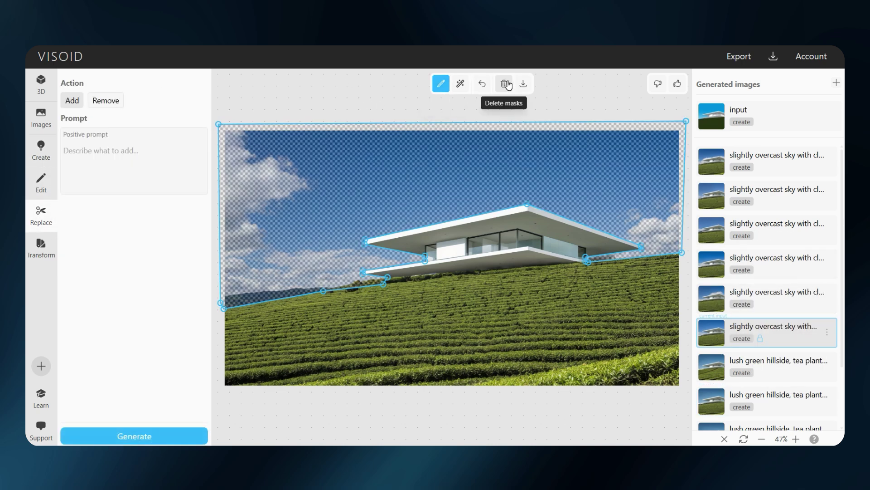
{"action": "mouse_move", "coordinate": [582, 355]}
{"action": "left_mouse_down"}
{"action": "mouse_move", "coordinate": [630, 330]}
{"action": "mouse_move", "coordinate": [640, 358]}
{"action": "mouse_move", "coordinate": [579, 364]}
{"action": "left_mouse_up"}
- Set the Add prompt to "workers harvesting tea in traditional clothing" and generate several variations for the masked foreground patch
{"action": "left_click", "coordinate": [134, 154]}
{"action": "type", "text": "workers harvesting tea in traditional clothing"}
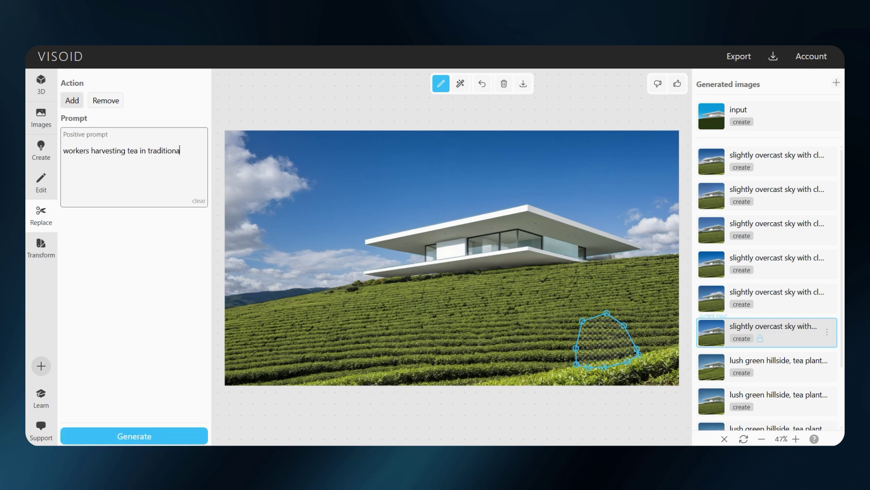
{"action": "left_click", "coordinate": [162, 434]}
{"action": "left_click", "coordinate": [163, 435]}
{"action": "left_click", "coordinate": [164, 435]}
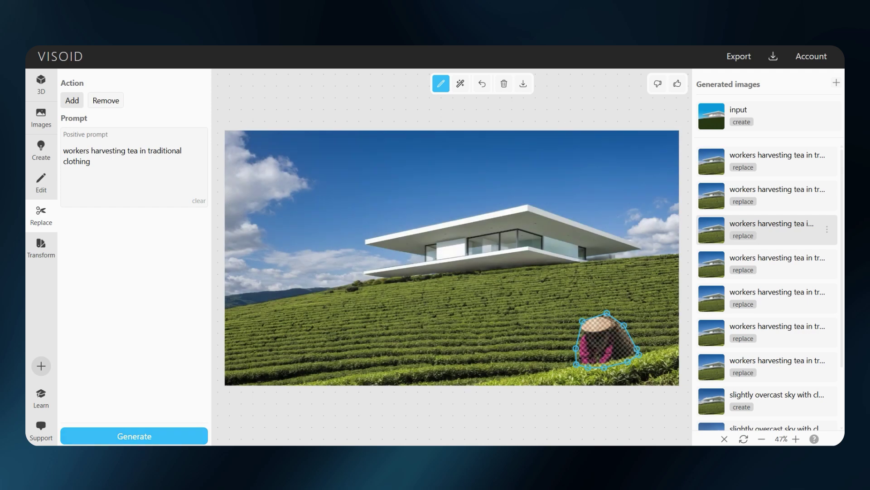
- Compare the generated tea-worker variations and return to the overcast-sky render as the input image
{"action": "left_click", "coordinate": [786, 232]}
{"action": "left_click", "coordinate": [783, 335]}
{"action": "left_click", "coordinate": [783, 363]}
{"action": "scroll", "coordinate": [781, 354], "scroll_direction": "down", "scroll_amount": 1}
{"action": "left_click", "coordinate": [771, 286]}
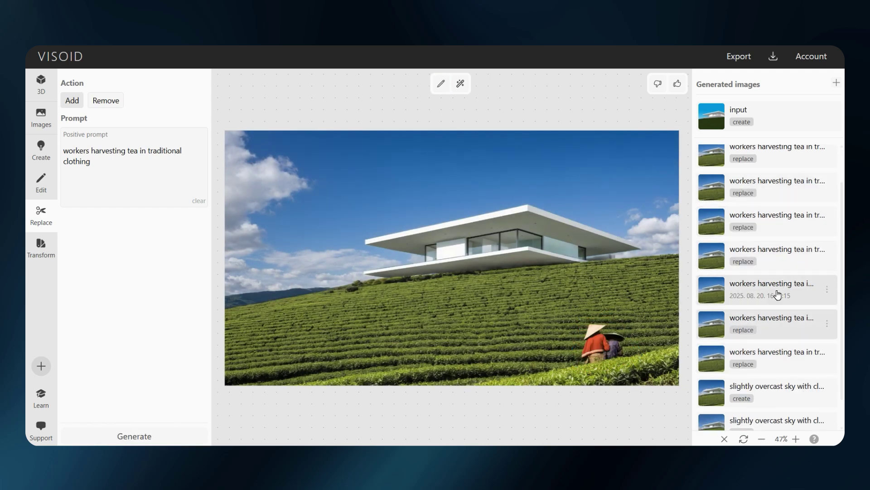
{"action": "scroll", "coordinate": [775, 318], "scroll_direction": "down", "scroll_amount": 5}
{"action": "left_click", "coordinate": [786, 362]}
- Outline a larger mask in the foreground tea rows, around the spot intended for the workers
{"action": "left_click", "coordinate": [440, 83]}
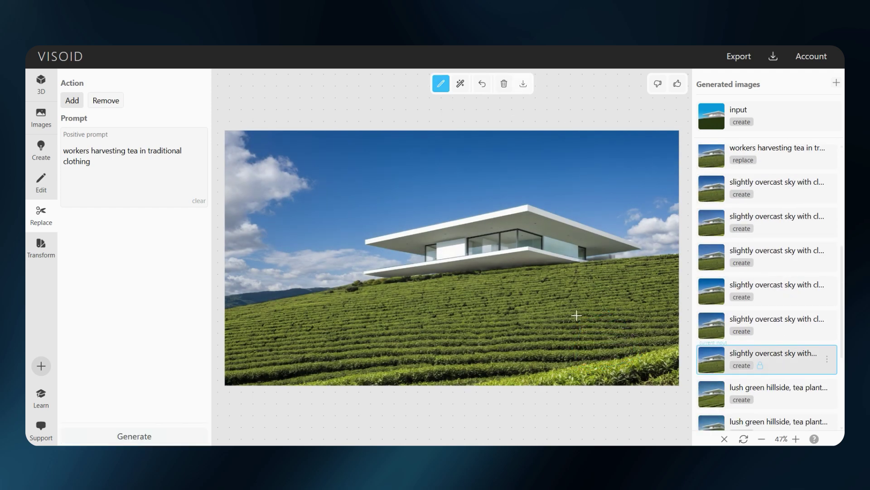
{"action": "left_click", "coordinate": [650, 349]}
{"action": "left_click", "coordinate": [585, 370]}
{"action": "left_click", "coordinate": [554, 361]}
{"action": "left_click", "coordinate": [577, 314]}
{"action": "left_click", "coordinate": [650, 350]}
- Generate more worker variations for the larger mask, first with the current prompt and again with "two" added at its start
{"action": "left_click", "coordinate": [185, 438]}
{"action": "left_click", "coordinate": [184, 437]}
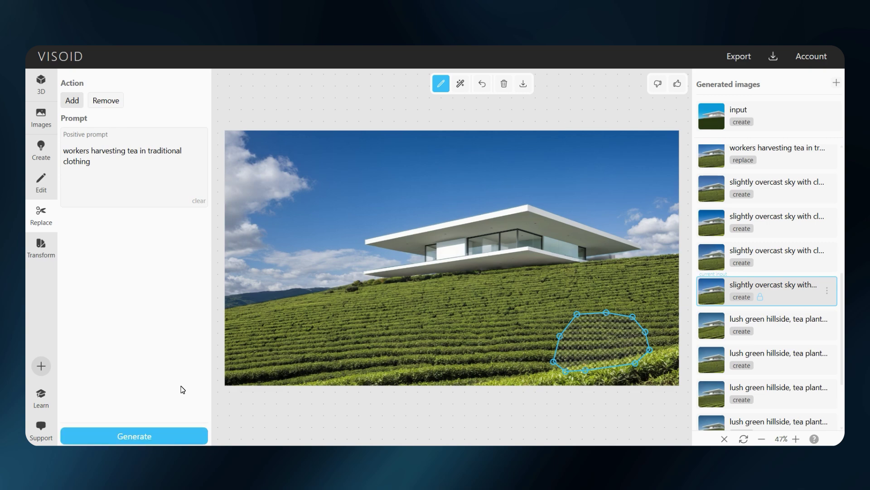
{"action": "left_click", "coordinate": [170, 437]}
{"action": "type", "text": "two"}
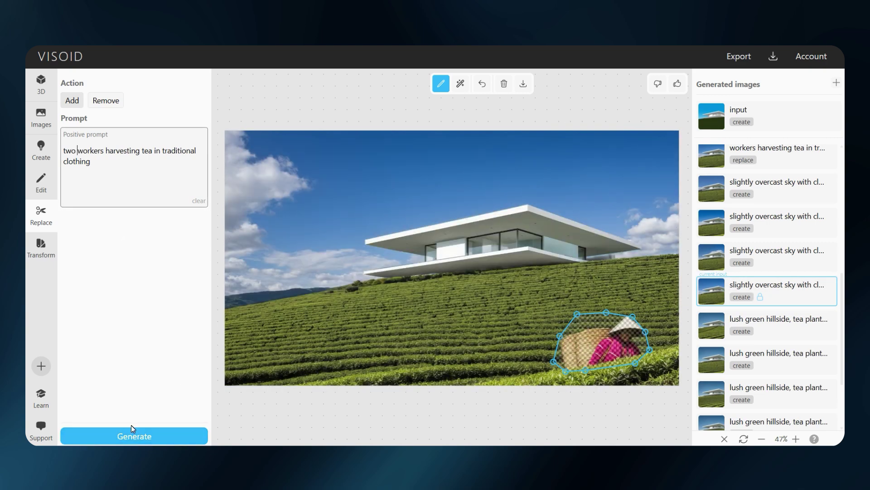
{"action": "left_click", "coordinate": [136, 436]}
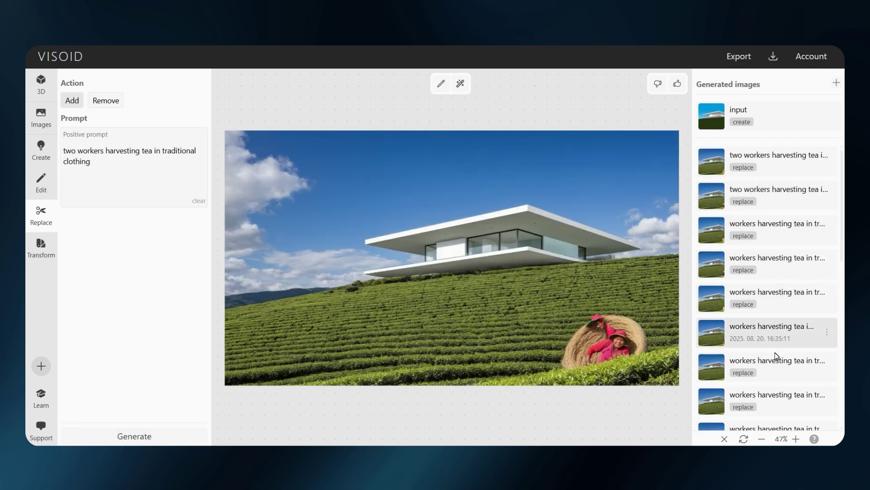
- Compare the worker variations and lock the render showing two stooping workers in straw hats as input
{"action": "left_click", "coordinate": [777, 343]}
{"action": "scroll", "coordinate": [784, 341], "scroll_direction": "down", "scroll_amount": 1}
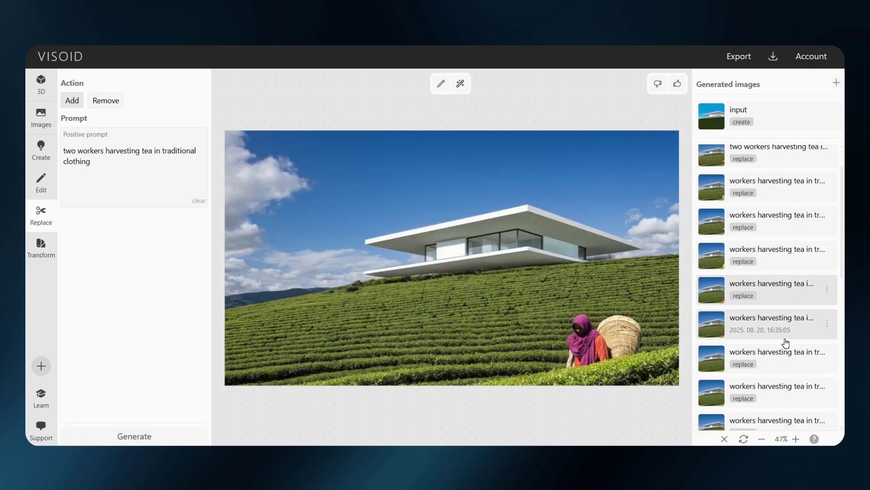
{"action": "scroll", "coordinate": [776, 272], "scroll_direction": "up", "scroll_amount": 1}
{"action": "left_click", "coordinate": [770, 165]}
{"action": "scroll", "coordinate": [777, 309], "scroll_direction": "down", "scroll_amount": 2}
{"action": "left_click", "coordinate": [781, 318]}
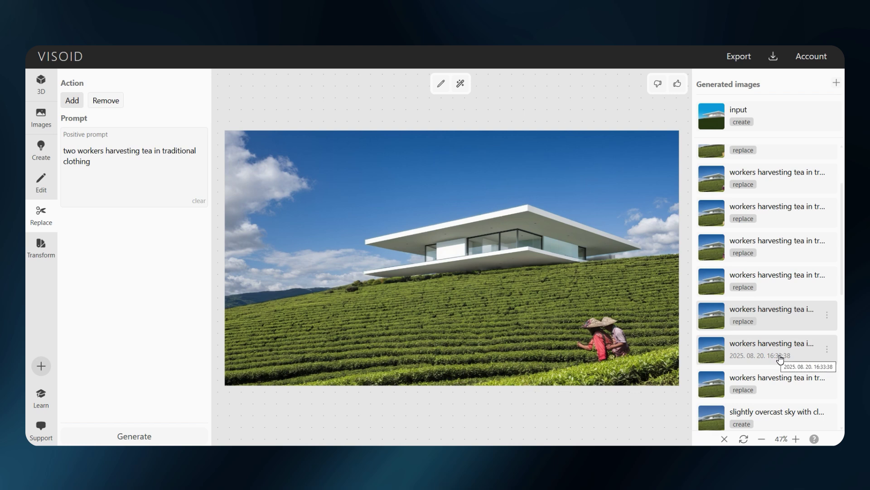
{"action": "left_click", "coordinate": [828, 315]}
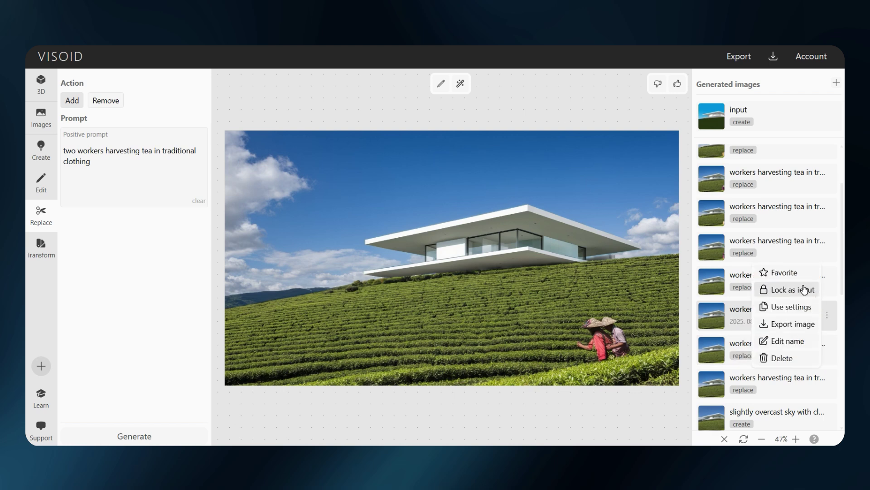
{"action": "left_click", "coordinate": [804, 290]}
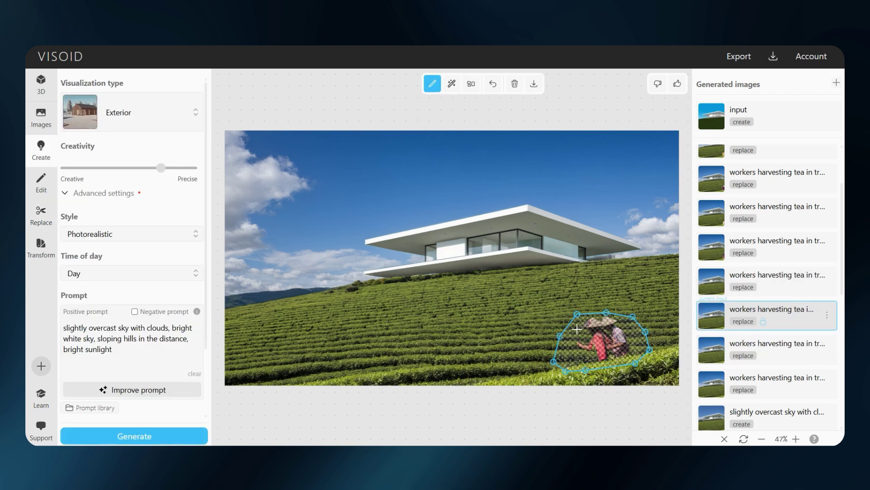
- Replace the Create prompt with "two workers harvesting tea in traditional clothing, tea plantation rows," for the masked workers
{"action": "left_click", "coordinate": [131, 338]}
{"action": "key", "text": "ctrl+a"}
{"action": "type", "text": "two workers harvesting tea in traditional clothing, "}
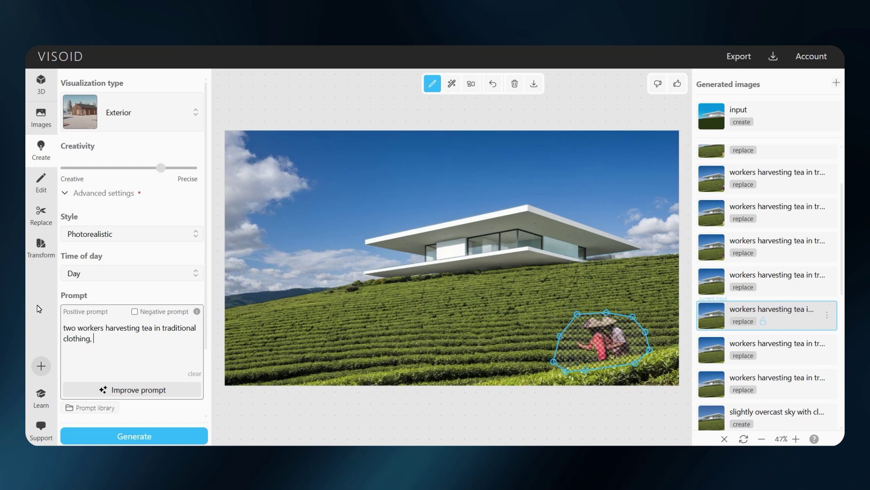
{"action": "type", "text": "tea plantation rows"}
- Set the input image blend about two thirds toward No blend and geometric freedom to about one third, and generate the masked workers
{"action": "left_click", "coordinate": [103, 193]}
{"action": "left_click_drag", "start_coordinate": [180, 234], "coordinate": [156, 234]}
{"action": "left_click_drag", "start_coordinate": [151, 290], "coordinate": [111, 290]}
{"action": "left_click", "coordinate": [136, 434]}
{"action": "scroll", "coordinate": [761, 199], "scroll_direction": "up", "scroll_amount": 3}
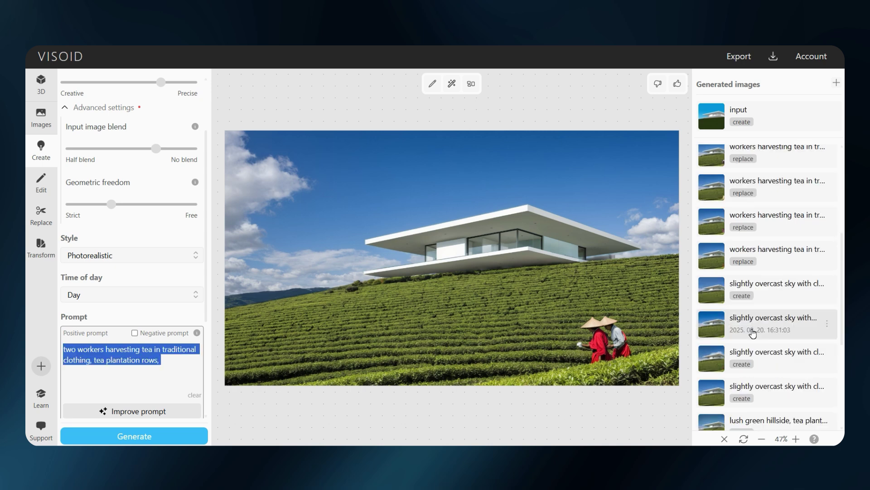
- Reuse an earlier "architectural photography" render's settings and prepend "two workers harvesting tea in traditional clothing, tea plantation rows," to its prompt
{"action": "scroll", "coordinate": [754, 332], "scroll_direction": "down", "scroll_amount": 4}
{"action": "left_click", "coordinate": [781, 423]}
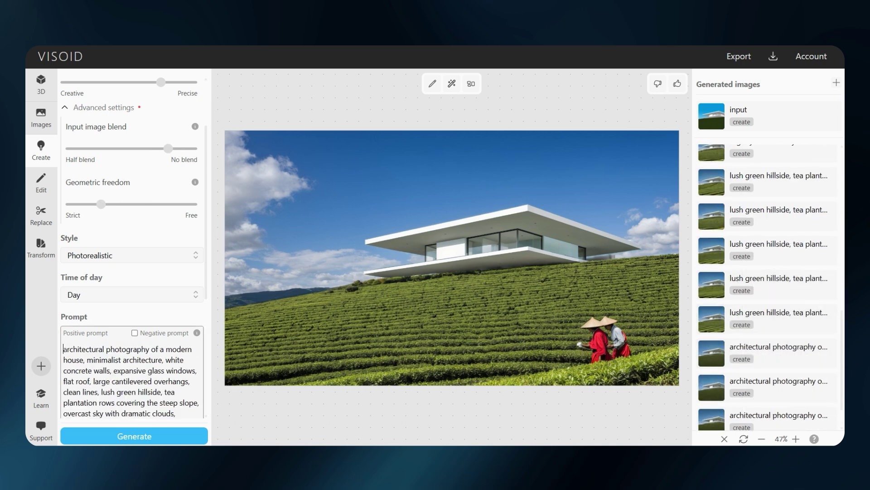
{"action": "type", "text": "two workers harvesting tea in traditional clothing, tea plantation rows,"}
- Use the second newest two-worker render as input and generate with creativity near fully Precise and geometric freedom about a quarter toward Free
{"action": "scroll", "coordinate": [758, 303], "scroll_direction": "up", "scroll_amount": 10}
{"action": "left_click", "coordinate": [766, 196]}
{"action": "left_click_drag", "start_coordinate": [161, 82], "coordinate": [194, 85]}
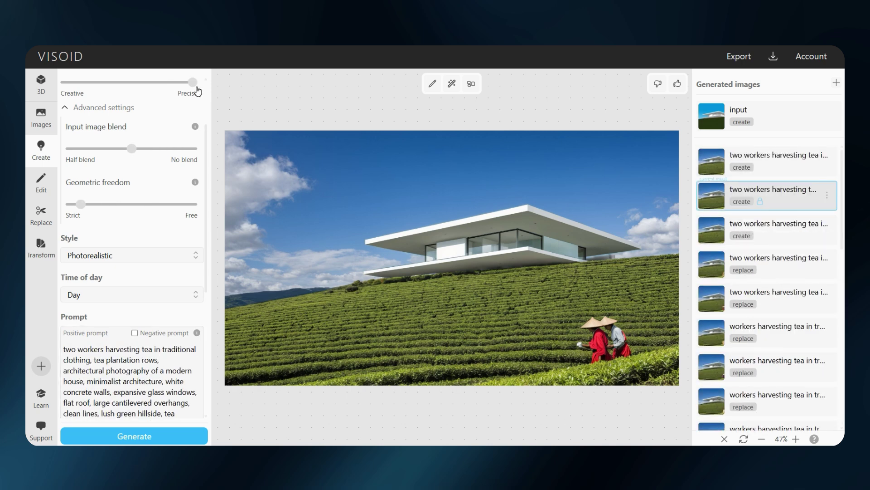
{"action": "left_click_drag", "start_coordinate": [80, 204], "coordinate": [91, 205]}
{"action": "left_click_drag", "start_coordinate": [91, 205], "coordinate": [101, 205]}
{"action": "left_click", "coordinate": [134, 435]}
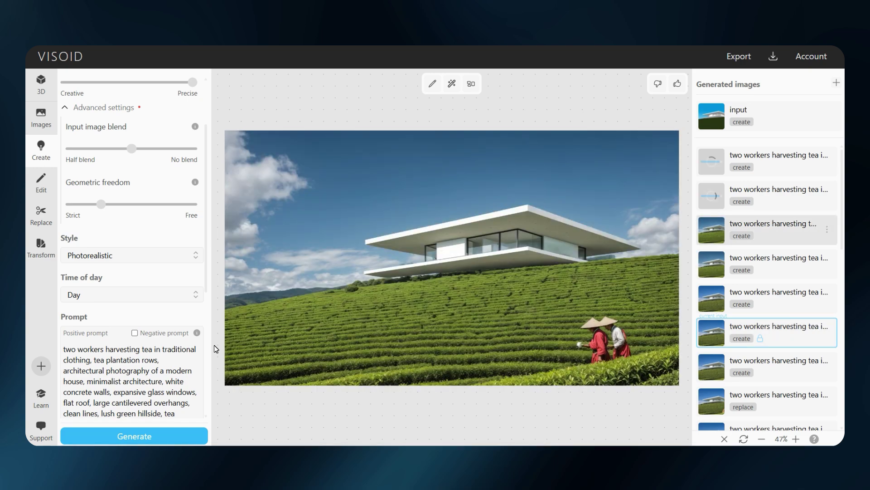
- Review the new full-scene renders and lock the third one in the list as input
{"action": "scroll", "coordinate": [452, 258], "scroll_direction": "up", "scroll_amount": 2}
{"action": "left_click", "coordinate": [773, 195]}
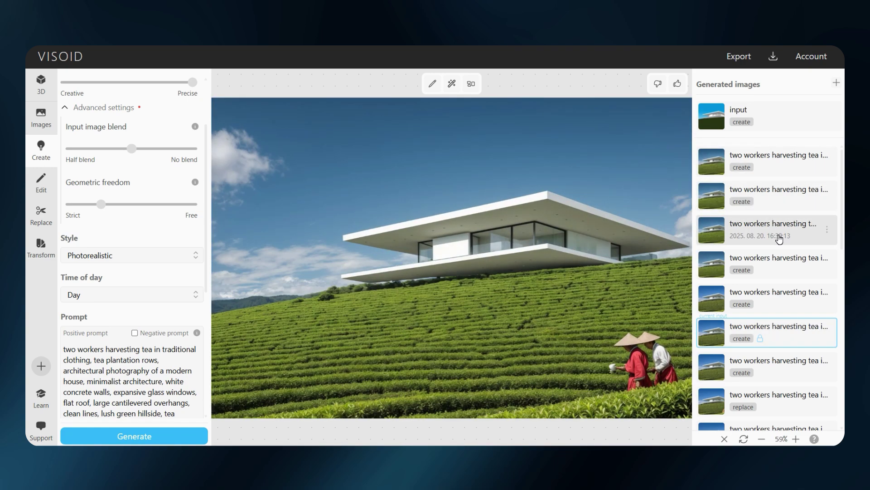
{"action": "left_click", "coordinate": [827, 229]}
{"action": "left_click", "coordinate": [794, 196]}
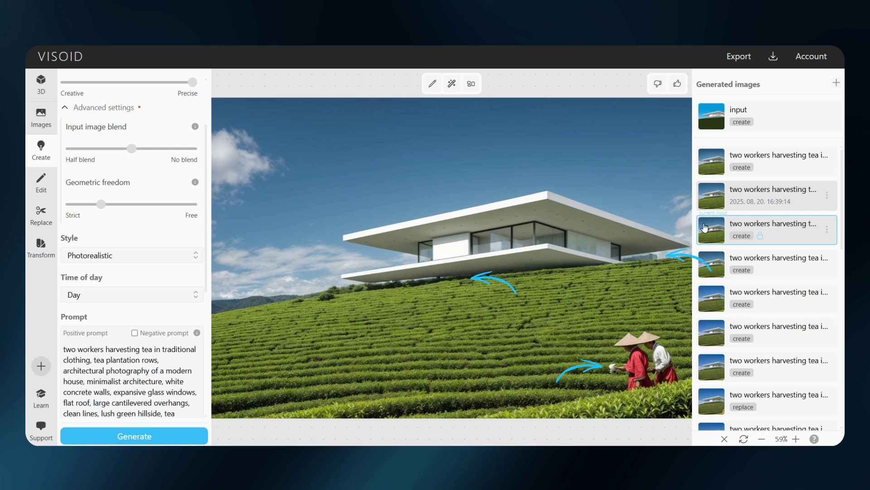
- Outline the front worker's outstretched hand in Replace and generate its removal with the negative prompt "hand"
{"action": "left_click", "coordinate": [40, 212]}
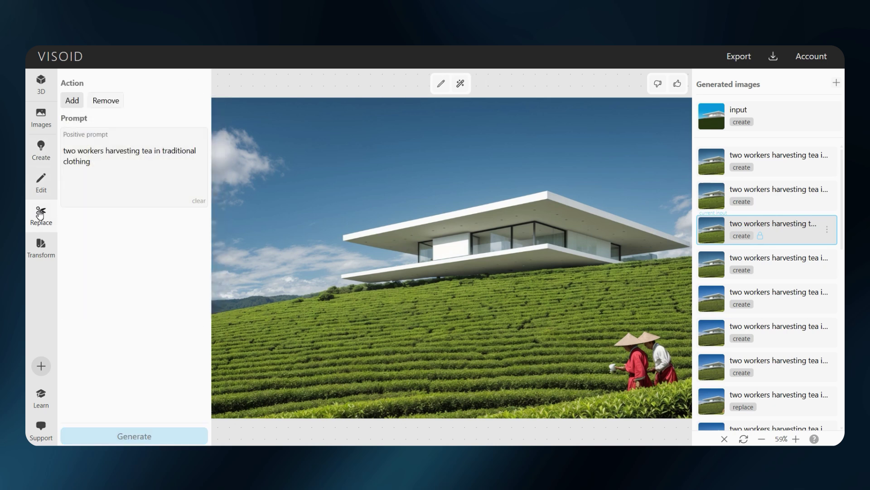
{"action": "left_click", "coordinate": [104, 109]}
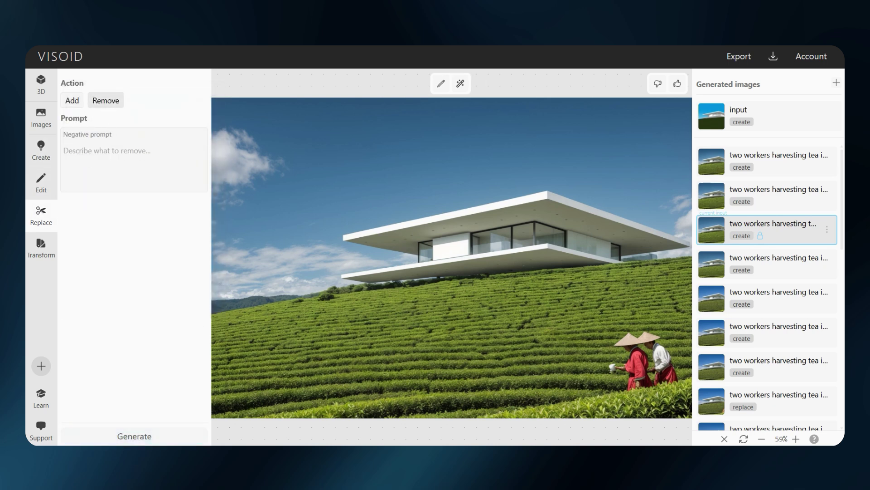
{"action": "left_click", "coordinate": [442, 84]}
{"action": "left_click", "coordinate": [606, 362]}
{"action": "left_click", "coordinate": [627, 361]}
{"action": "left_click", "coordinate": [626, 373]}
{"action": "left_click", "coordinate": [605, 377]}
{"action": "left_click", "coordinate": [105, 157]}
{"action": "type", "text": "hand"}
{"action": "left_click", "coordinate": [152, 436]}
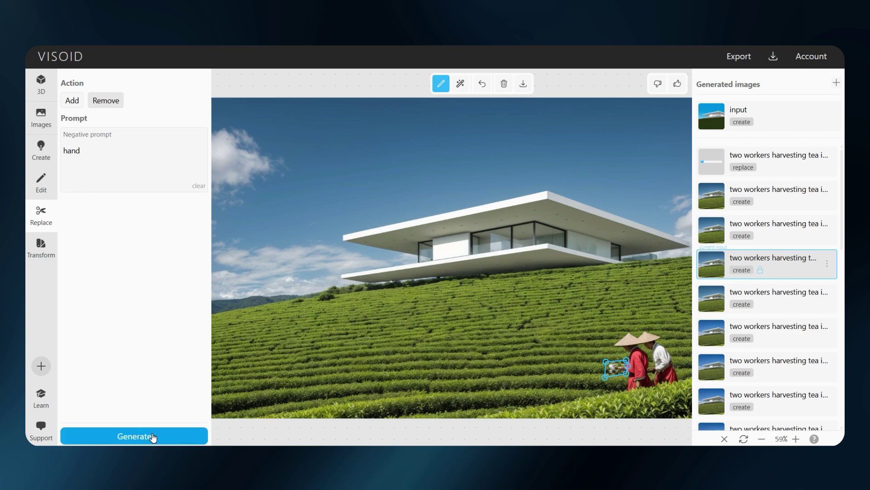
- Switch the hand mask to the Add action with the prompt "tea plantation wors, tea plants" and generate variations
{"action": "left_click", "coordinate": [72, 100]}
{"action": "key", "text": "ctrl+a"}
{"action": "key", "text": "BackSpace"}
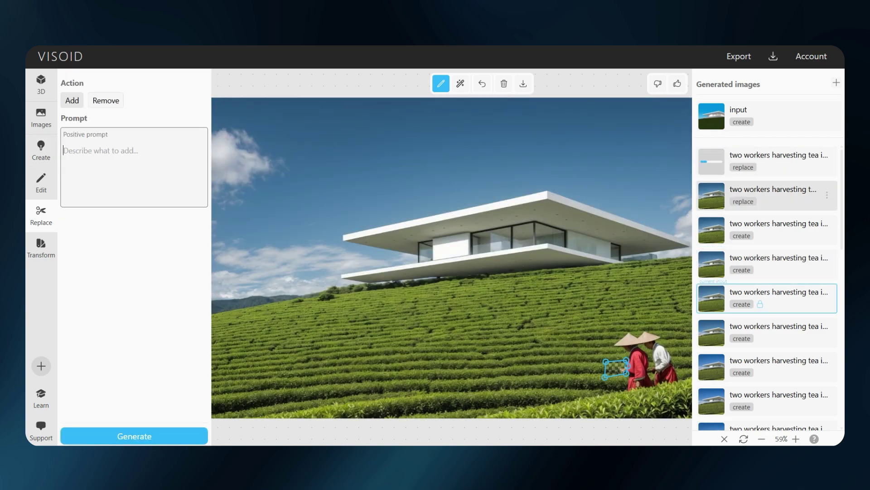
{"action": "type", "text": "row of tea plan"}
{"action": "key", "text": "ctrl+a"}
{"action": "key", "text": "BackSpace"}
{"action": "type", "text": "tea plantation wors, tea plants"}
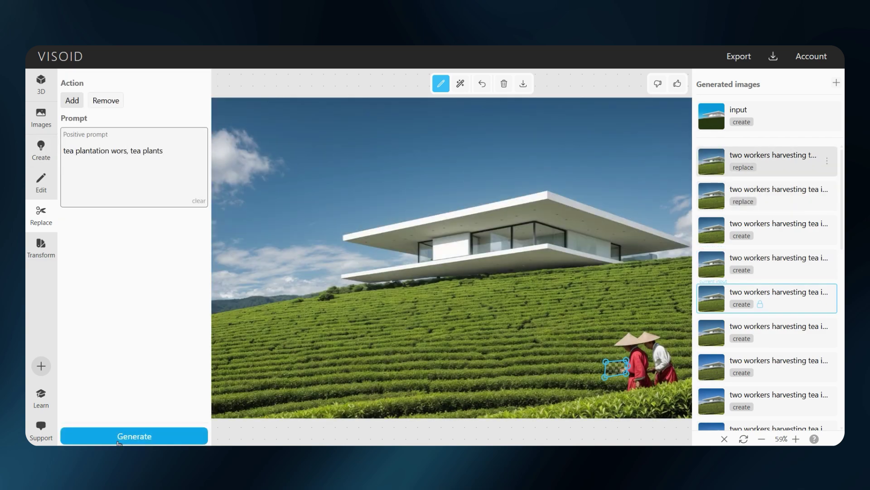
{"action": "left_click", "coordinate": [116, 436]}
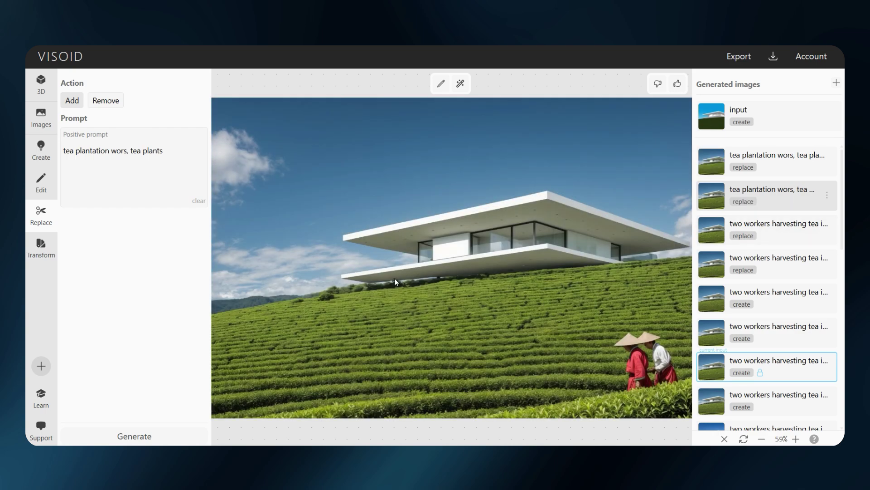
- Delete the hand mask and outline a narrow strip of hillside just beneath the house's lower slab
{"action": "left_click", "coordinate": [504, 83]}
{"action": "left_click", "coordinate": [338, 292]}
{"action": "left_click", "coordinate": [483, 83]}
{"action": "left_click", "coordinate": [324, 293]}
{"action": "left_click", "coordinate": [365, 283]}
{"action": "left_click", "coordinate": [409, 276]}
{"action": "left_click", "coordinate": [495, 271]}
{"action": "left_click", "coordinate": [548, 270]}
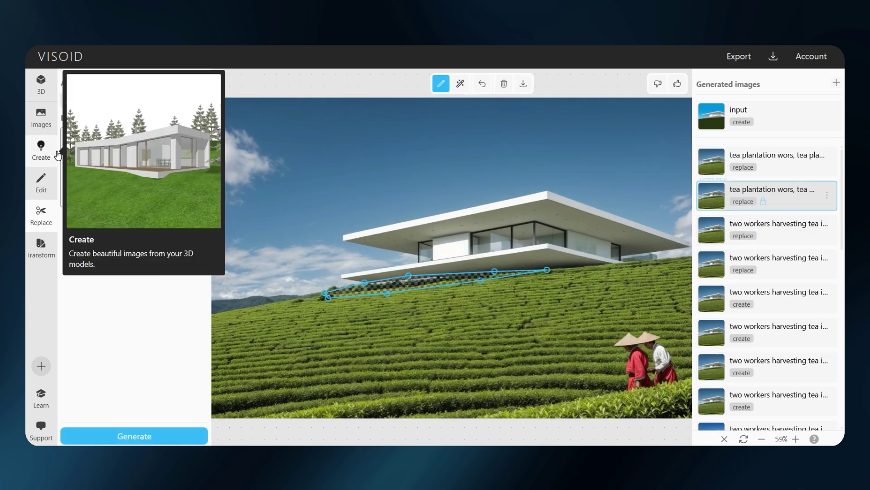
- Set the prompt to "lush green hillside, tea plantation rows covering the steep slope" and generate variations of the strip
{"action": "type", "text": "lush green hillside, tea plantation rows covering the steep slope"}
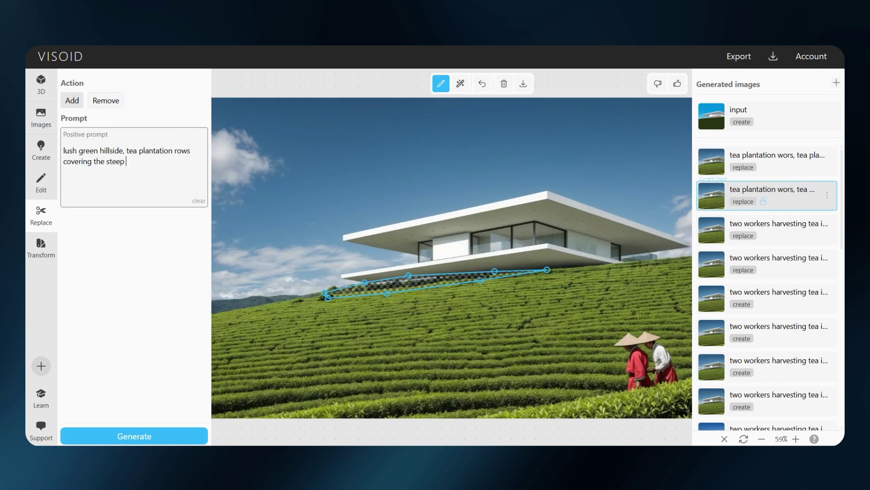
{"action": "left_click", "coordinate": [107, 101]}
{"action": "left_click", "coordinate": [134, 430]}
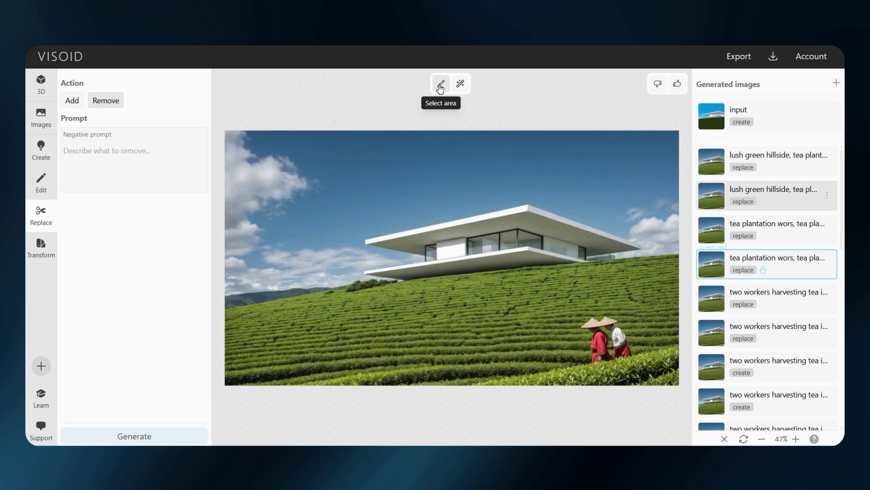
- Take the newest lush-hillside render as input, outline the small shape behind the house on the ridge and start a removal prompt
{"action": "left_click", "coordinate": [816, 175]}
{"action": "scroll", "coordinate": [615, 248], "scroll_direction": "up", "scroll_amount": 3}
{"action": "left_click_drag", "start_coordinate": [639, 257], "coordinate": [640, 261]}
{"action": "left_click", "coordinate": [134, 156]}
{"action": "type", "text": "shack"}
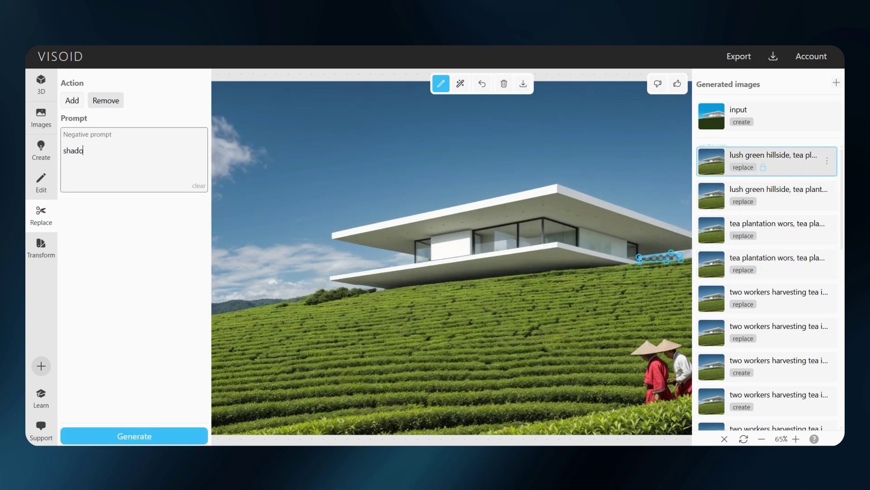
- Switch the ridge mask to the Add action with the prompt "sky" and generate variations
{"action": "left_click", "coordinate": [72, 101]}
{"action": "left_click", "coordinate": [135, 158]}
{"action": "key", "text": "ctrl+a"}
{"action": "key", "text": "BackSpace"}
{"action": "type", "text": "sky"}
{"action": "left_click", "coordinate": [150, 436]}
{"action": "left_click", "coordinate": [149, 436]}
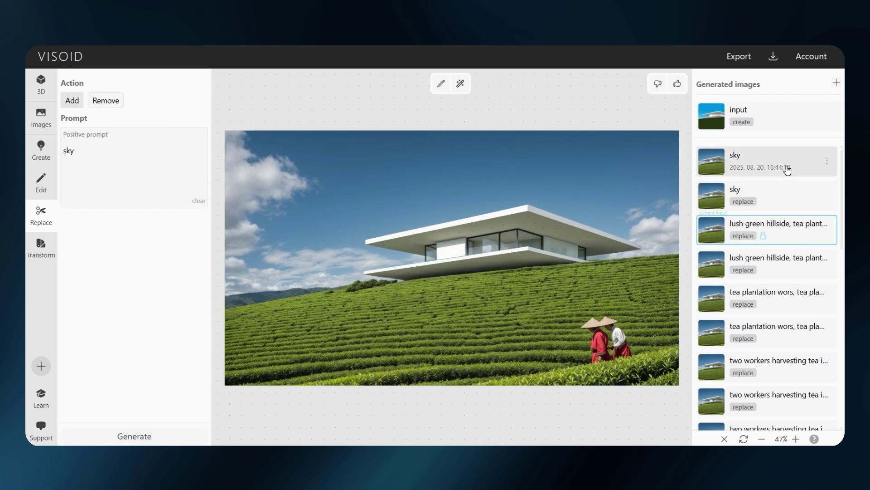
- Use the newest "sky" render as Create input and generate with more weight toward No blend and stricter geometric freedom
{"action": "left_click", "coordinate": [787, 169]}
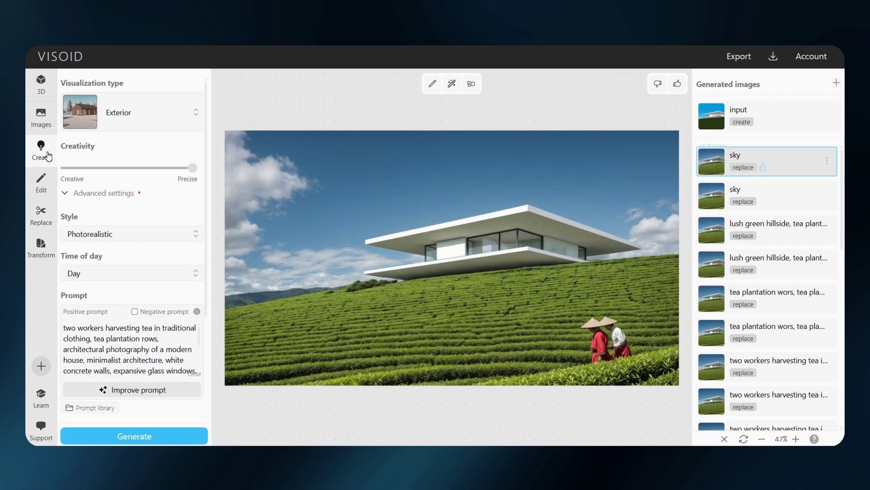
{"action": "left_click_drag", "start_coordinate": [101, 290], "coordinate": [91, 290]}
{"action": "left_click_drag", "start_coordinate": [131, 235], "coordinate": [156, 235]}
{"action": "scroll", "coordinate": [145, 340], "scroll_direction": "down", "scroll_amount": 3}
{"action": "left_click", "coordinate": [158, 436]}
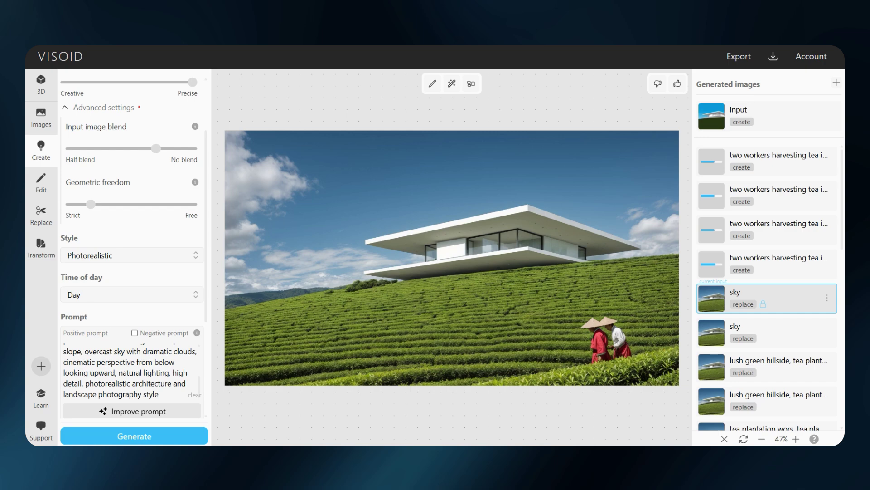
- Generate another Create batch with input image blend slightly past the middle and geometric freedom about a quarter toward Free
{"action": "scroll", "coordinate": [145, 340], "scroll_direction": "down", "scroll_amount": 4}
{"action": "left_click", "coordinate": [805, 306]}
{"action": "left_click", "coordinate": [154, 435]}
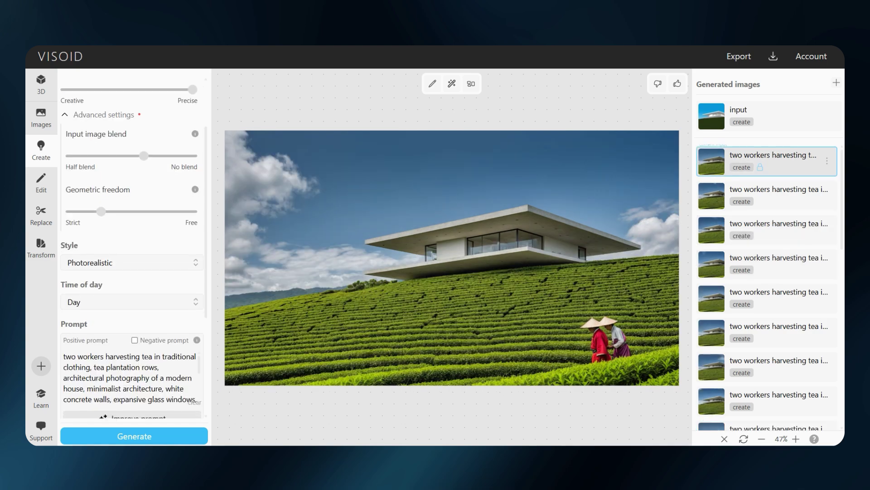
- Copy the full positive prompt from Create and paste it into the Transform prompt
{"action": "scroll", "coordinate": [131, 272], "scroll_direction": "down", "scroll_amount": 1}
{"action": "scroll", "coordinate": [132, 337], "scroll_direction": "down", "scroll_amount": 3}
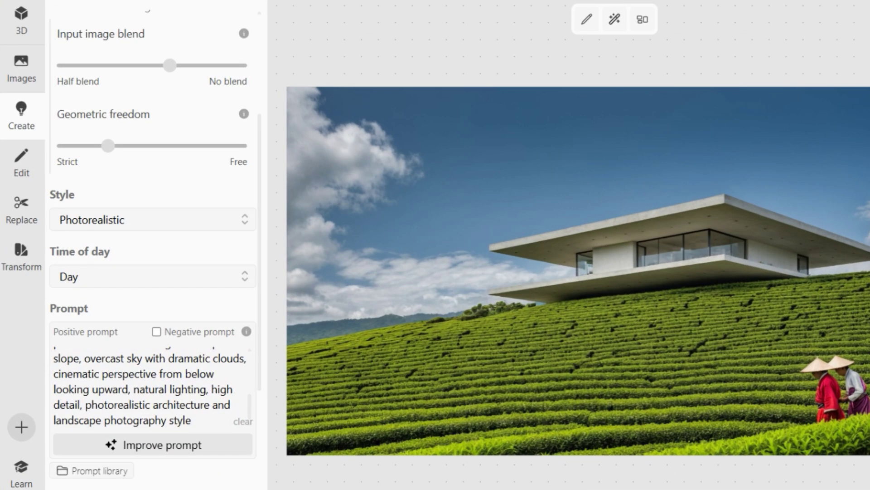
{"action": "left_click_drag", "start_coordinate": [191, 420], "coordinate": [46, 342]}
{"action": "key", "text": "ctrl+c"}
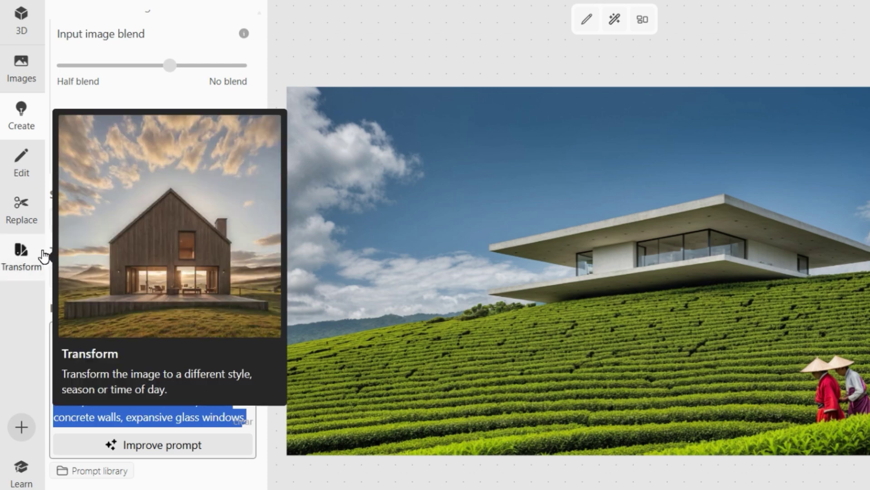
{"action": "left_click", "coordinate": [44, 257]}
{"action": "left_click", "coordinate": [149, 272]}
{"action": "key", "text": "ctrl+v"}
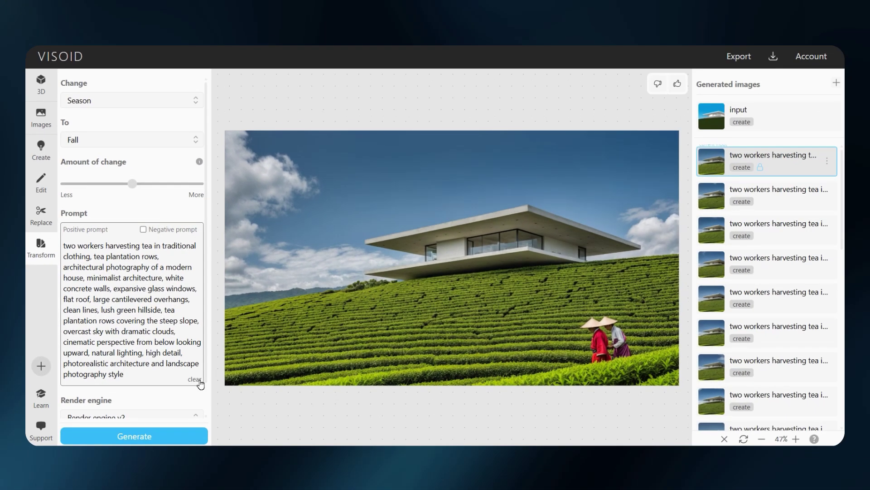
- Generate a Custom transform with the target set to None and the amount of change at 20
{"action": "left_click", "coordinate": [243, 446]}
{"action": "key", "text": "ctrl+v"}
{"action": "left_click_drag", "start_coordinate": [132, 184], "coordinate": [66, 183]}
{"action": "left_click", "coordinate": [135, 436]}
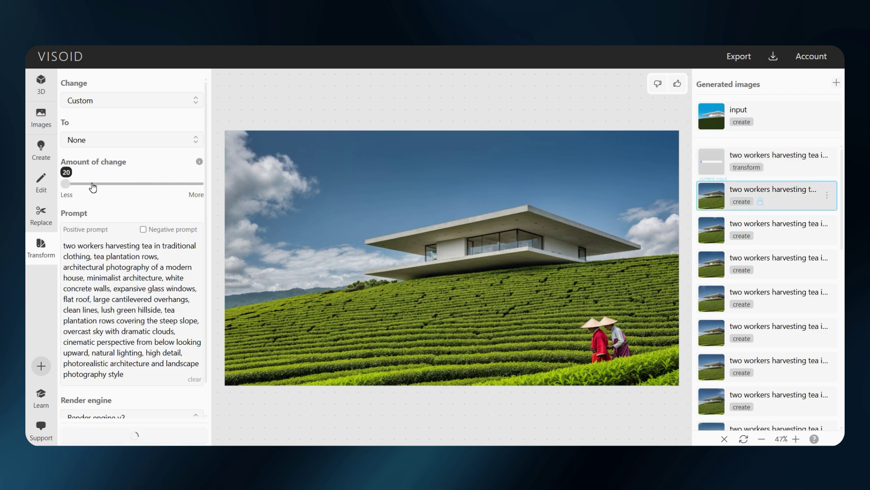
- Generate four more transforms with the amount of change at about one quarter, halfway, three quarters and the maximum
{"action": "left_click", "coordinate": [98, 184]}
{"action": "left_click", "coordinate": [167, 439]}
{"action": "left_click", "coordinate": [131, 184]}
{"action": "left_click", "coordinate": [157, 435]}
{"action": "left_click", "coordinate": [165, 184]}
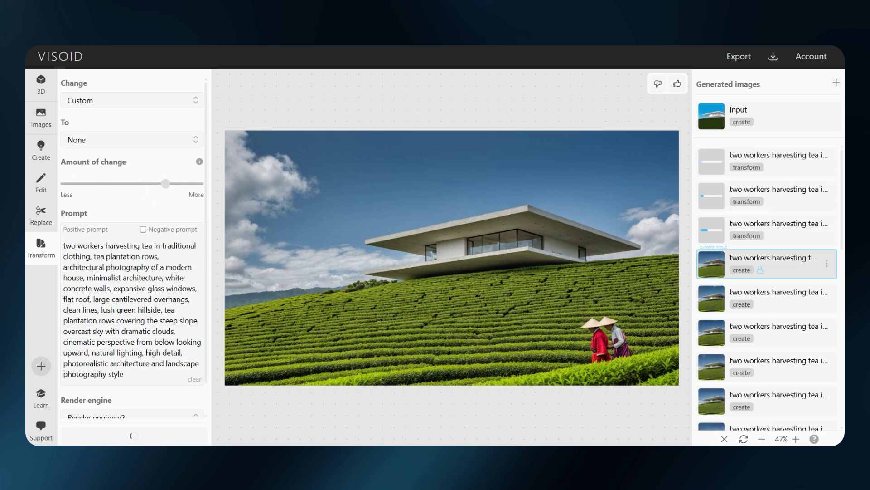
{"action": "left_click", "coordinate": [134, 436]}
{"action": "left_click", "coordinate": [198, 183]}
{"action": "left_click", "coordinate": [134, 436]}
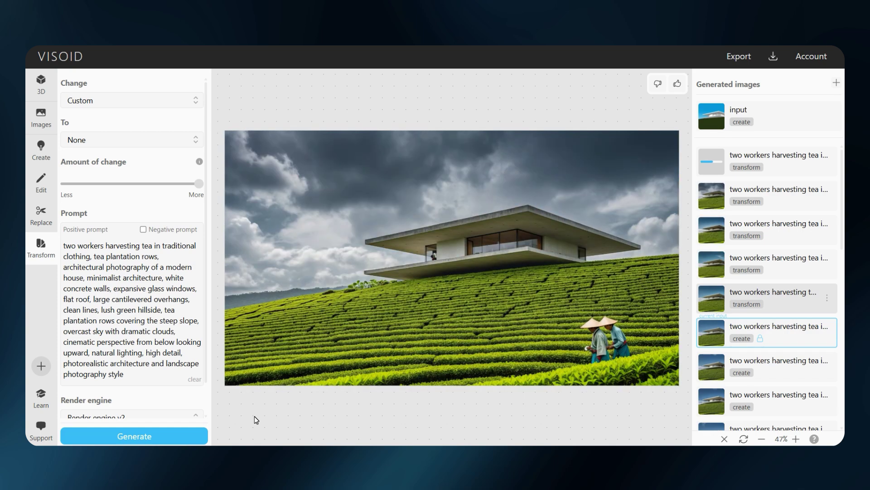
- Compare the transform results across the different amounts of change, checking the sky, house and workers
{"action": "left_click", "coordinate": [732, 198]}
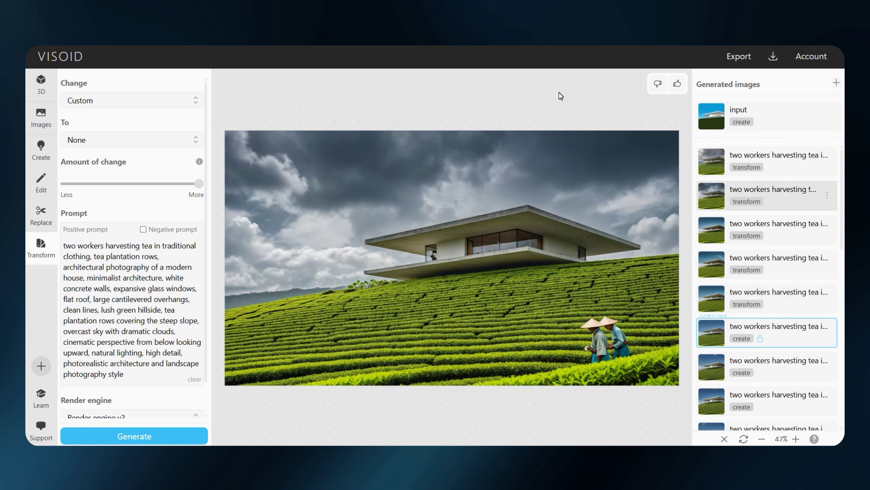
{"action": "left_click", "coordinate": [791, 227]}
{"action": "left_click", "coordinate": [786, 204]}
{"action": "left_click", "coordinate": [787, 230]}
{"action": "left_click", "coordinate": [789, 266]}
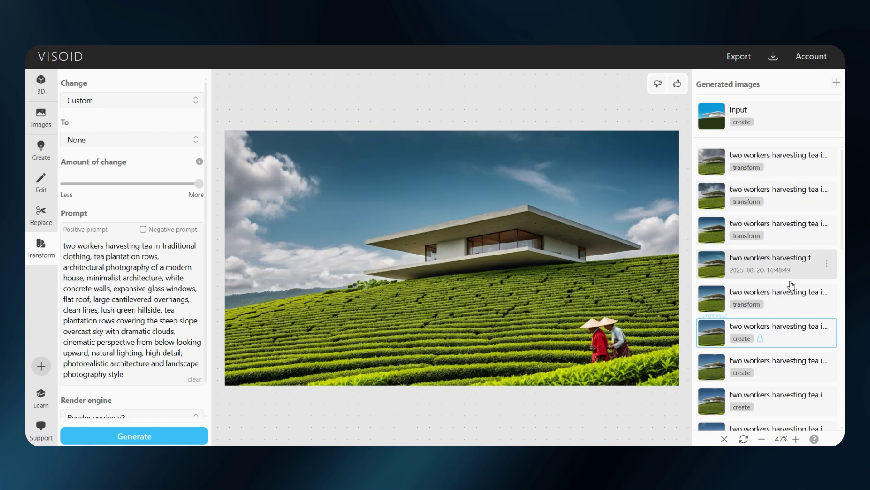
{"action": "left_click", "coordinate": [789, 292]}
{"action": "left_click", "coordinate": [780, 266]}
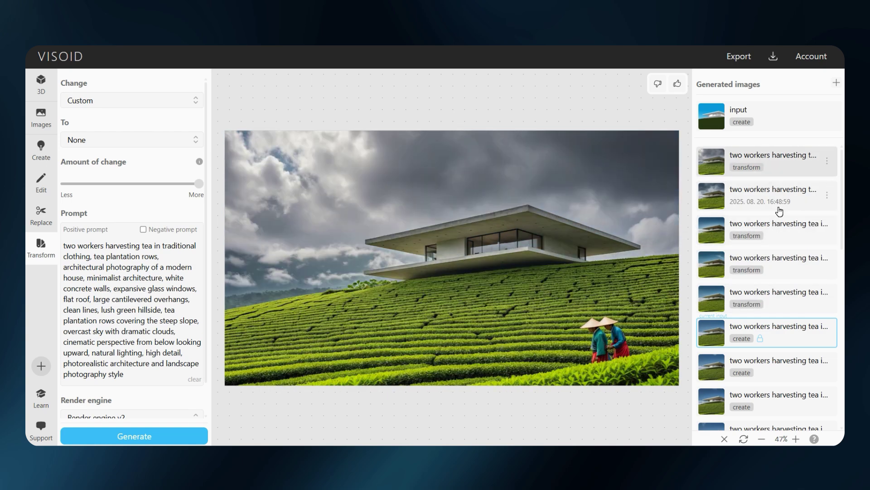
{"action": "left_click", "coordinate": [779, 236]}
{"action": "left_click", "coordinate": [787, 266]}
{"action": "left_click", "coordinate": [791, 298]}
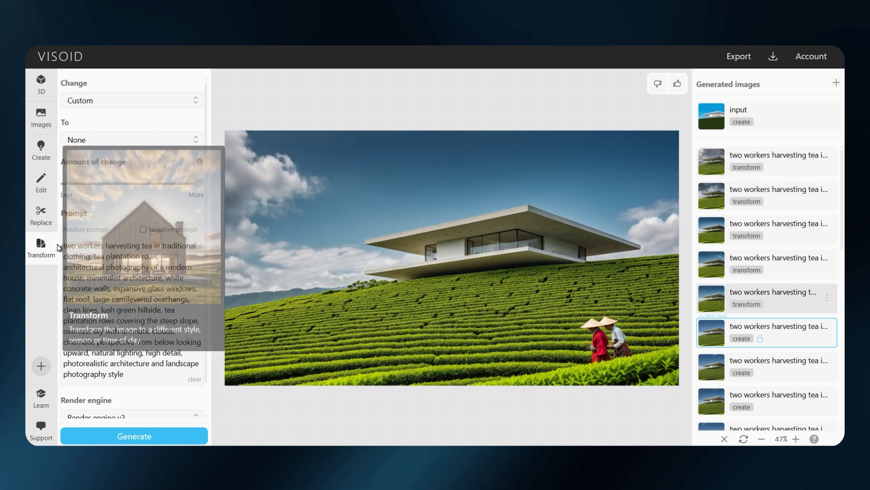
- Begin the Transform prompt with "ultra realistic colours, pastel tones, clear sky with white clouds," and remove "overcast sky with dramatic clouds,"
{"action": "type", "text": "ultra realistoc colours, pastel tones, two"}
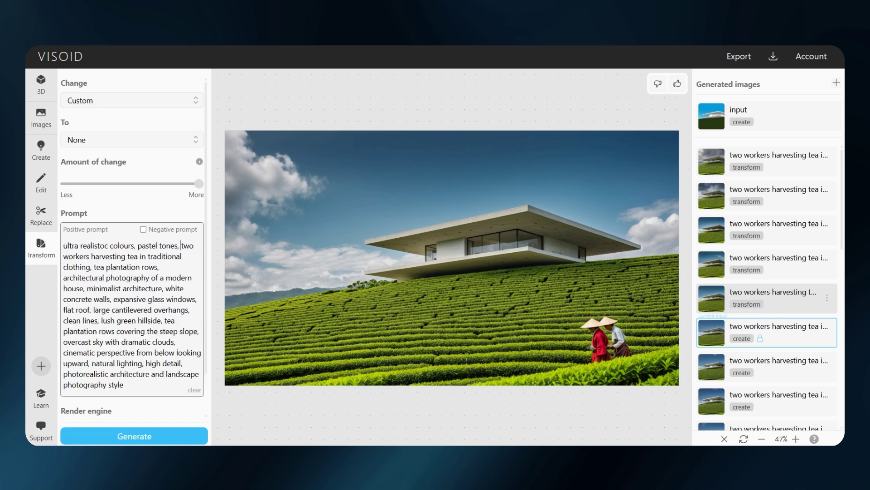
{"action": "left_click_drag", "start_coordinate": [174, 343], "coordinate": [64, 343]}
{"action": "key", "text": "BackSpace"}
{"action": "key", "text": "BackSpace"}
{"action": "key", "text": "BackSpace"}
{"action": "left_click", "coordinate": [105, 246]}
{"action": "key", "text": "BackSpace"}
{"action": "type", "text": "i"}
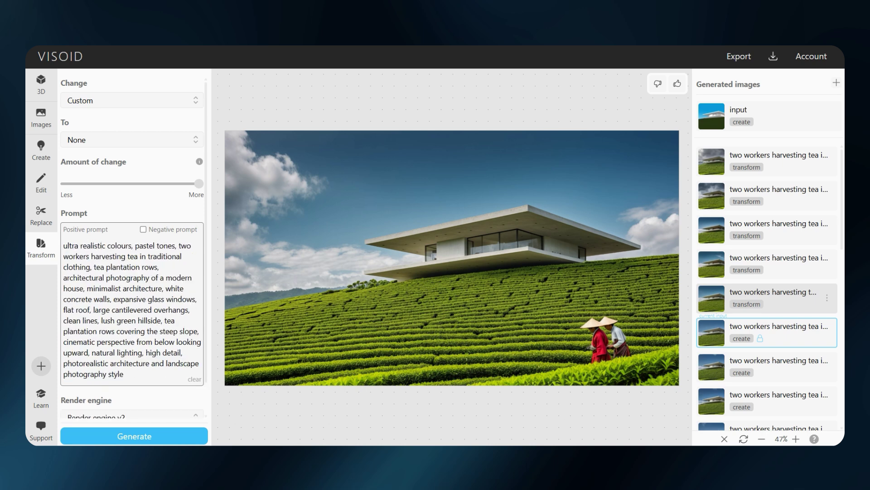
{"action": "left_click", "coordinate": [177, 246]}
{"action": "type", "text": "clear sky with white clouds,"}
- Generate transforms of the source create render with the revised prompt, at decreasing amounts of change from maximum to minimum
{"action": "left_click", "coordinate": [789, 332]}
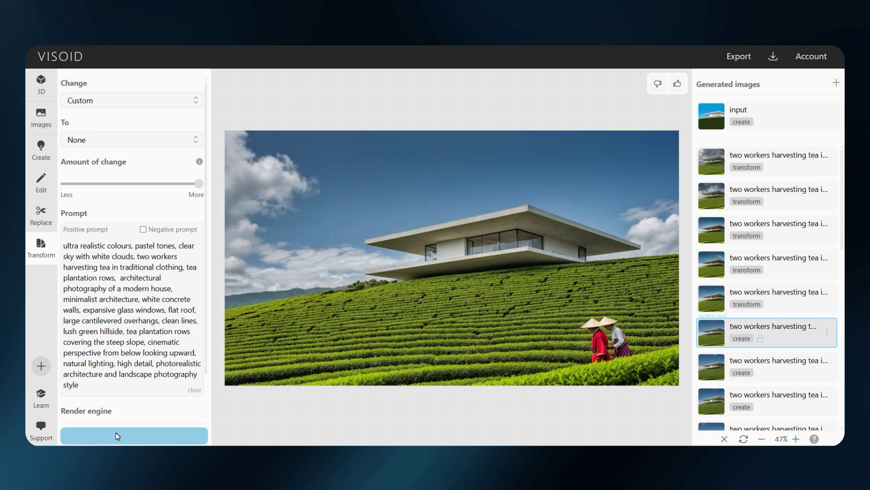
{"action": "left_click", "coordinate": [115, 432]}
{"action": "left_click_drag", "start_coordinate": [199, 183], "coordinate": [132, 183]}
{"action": "left_click", "coordinate": [149, 436]}
{"action": "left_click", "coordinate": [785, 309]}
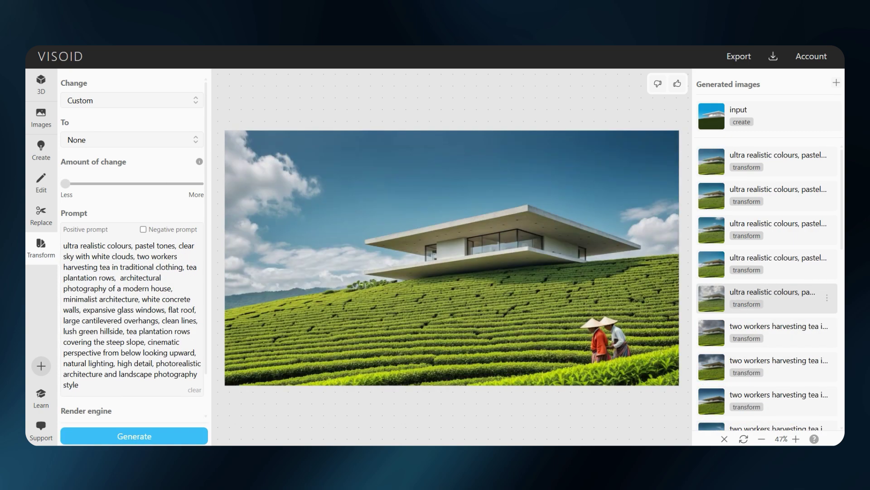
- Generate additional transforms at the maximum amount of change and view the two newest results
{"action": "left_click", "coordinate": [149, 437]}
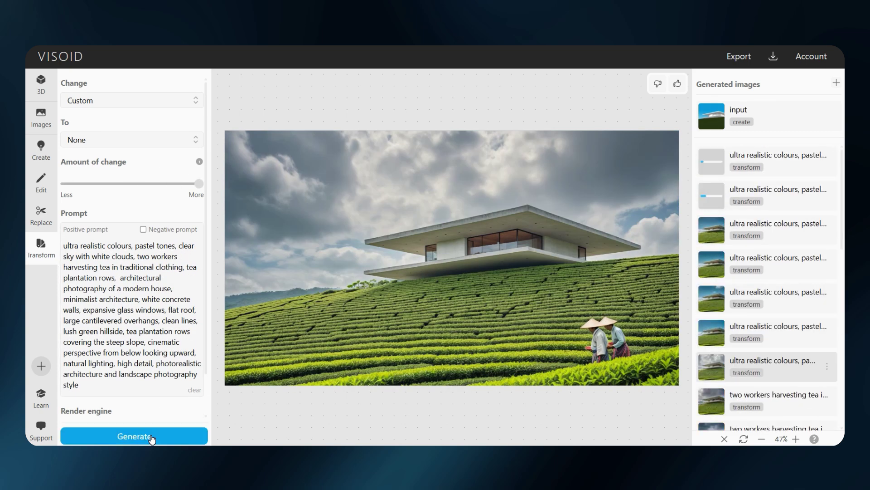
{"action": "left_click", "coordinate": [778, 186]}
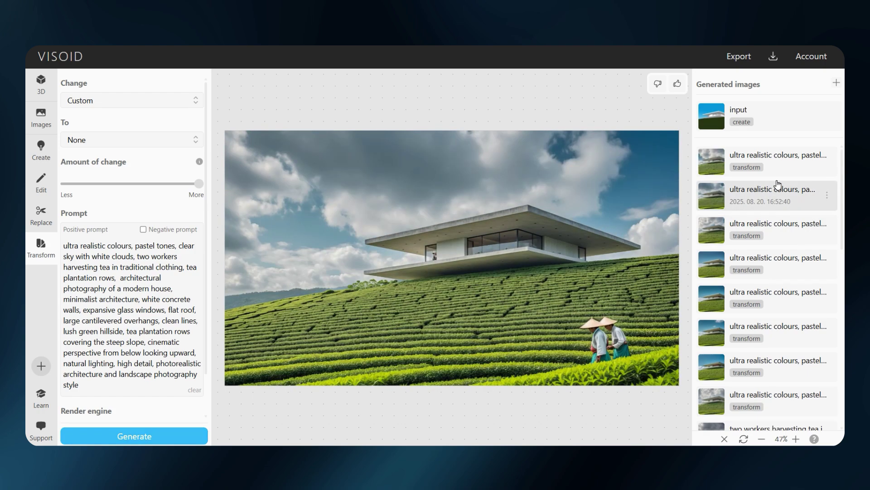
{"action": "left_click", "coordinate": [799, 174]}
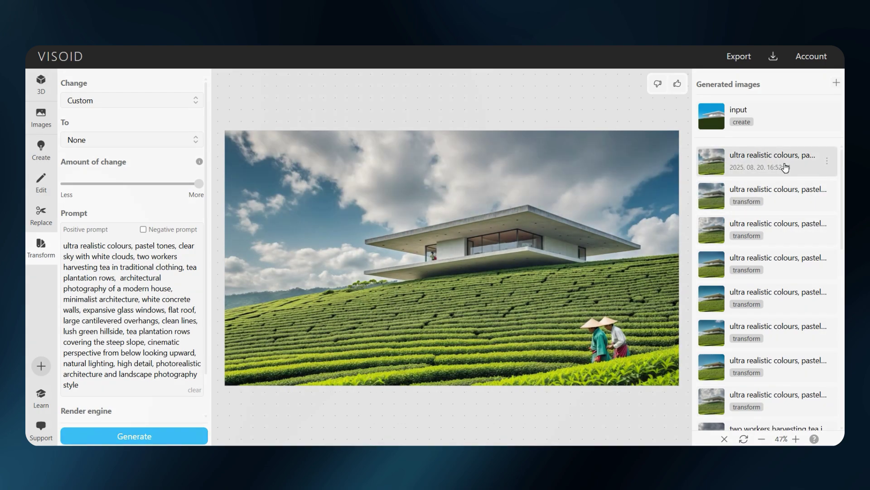